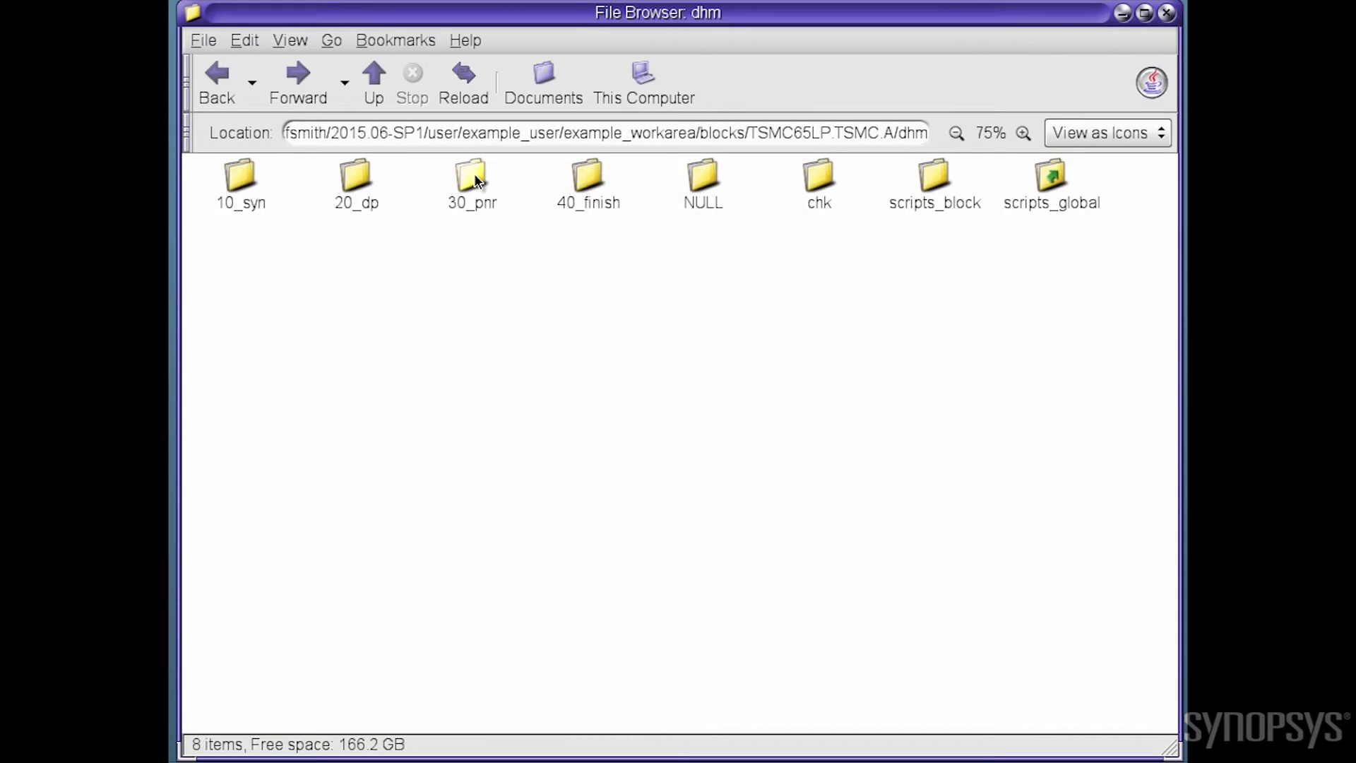
# Step: Browse 30_pnr > logs > 020_icc_place_opt_baseline, then return to the 30_pnr folder
pyautogui.doubleClick(473, 176)
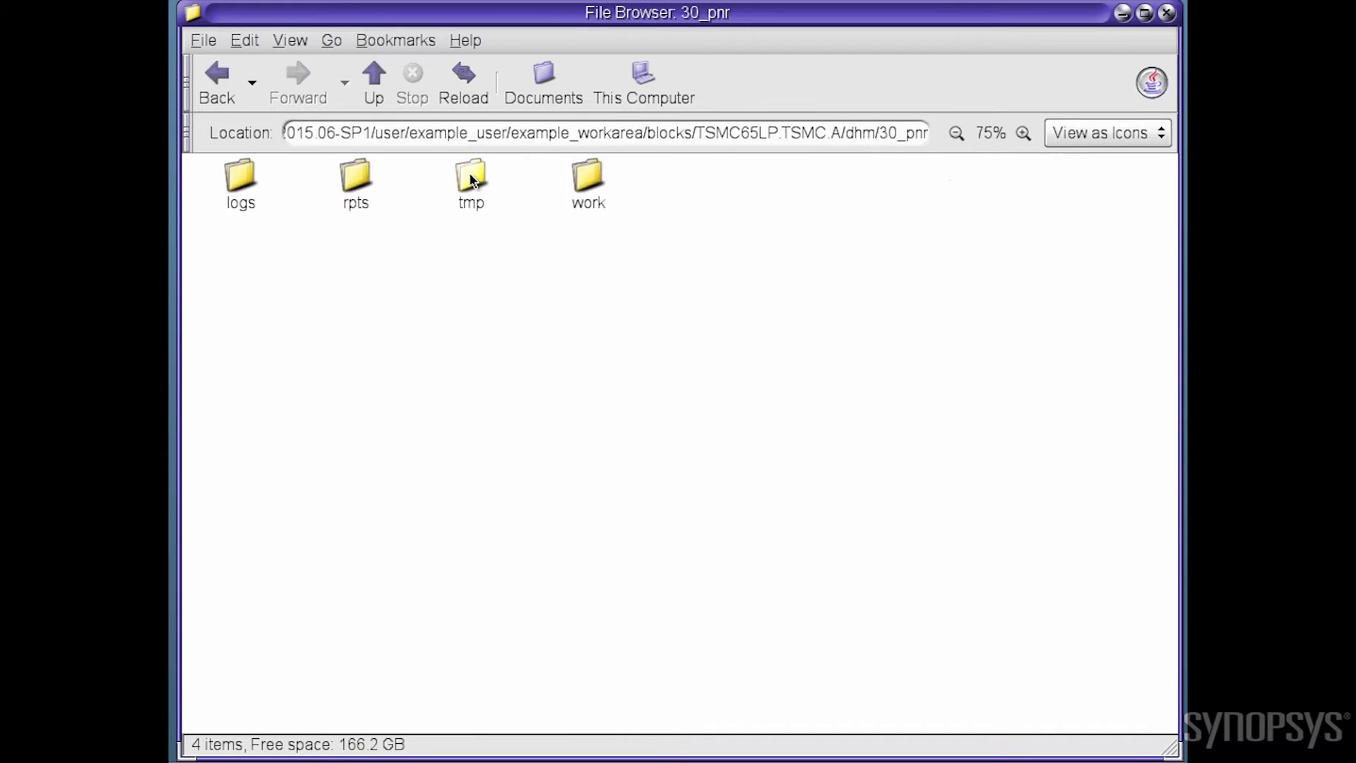
pyautogui.doubleClick(238, 178)
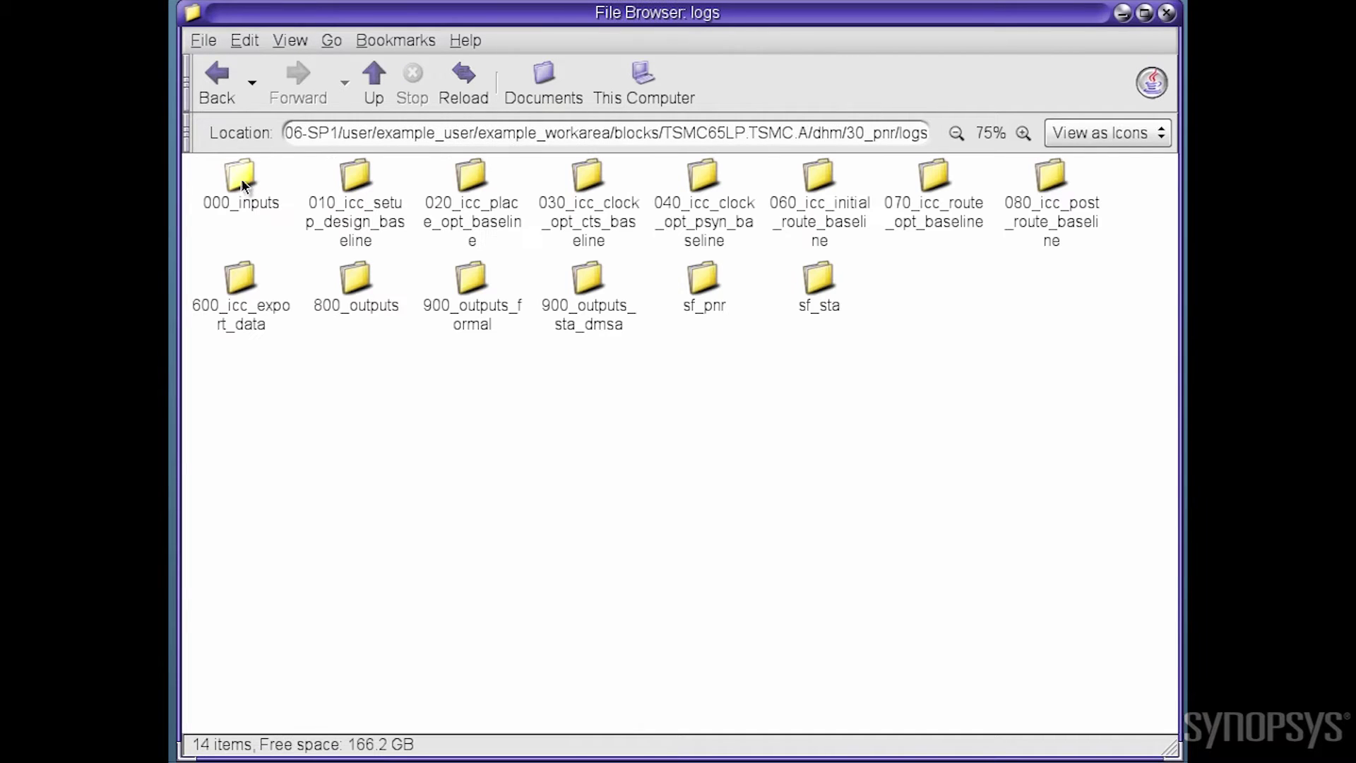
pyautogui.doubleClick(468, 183)
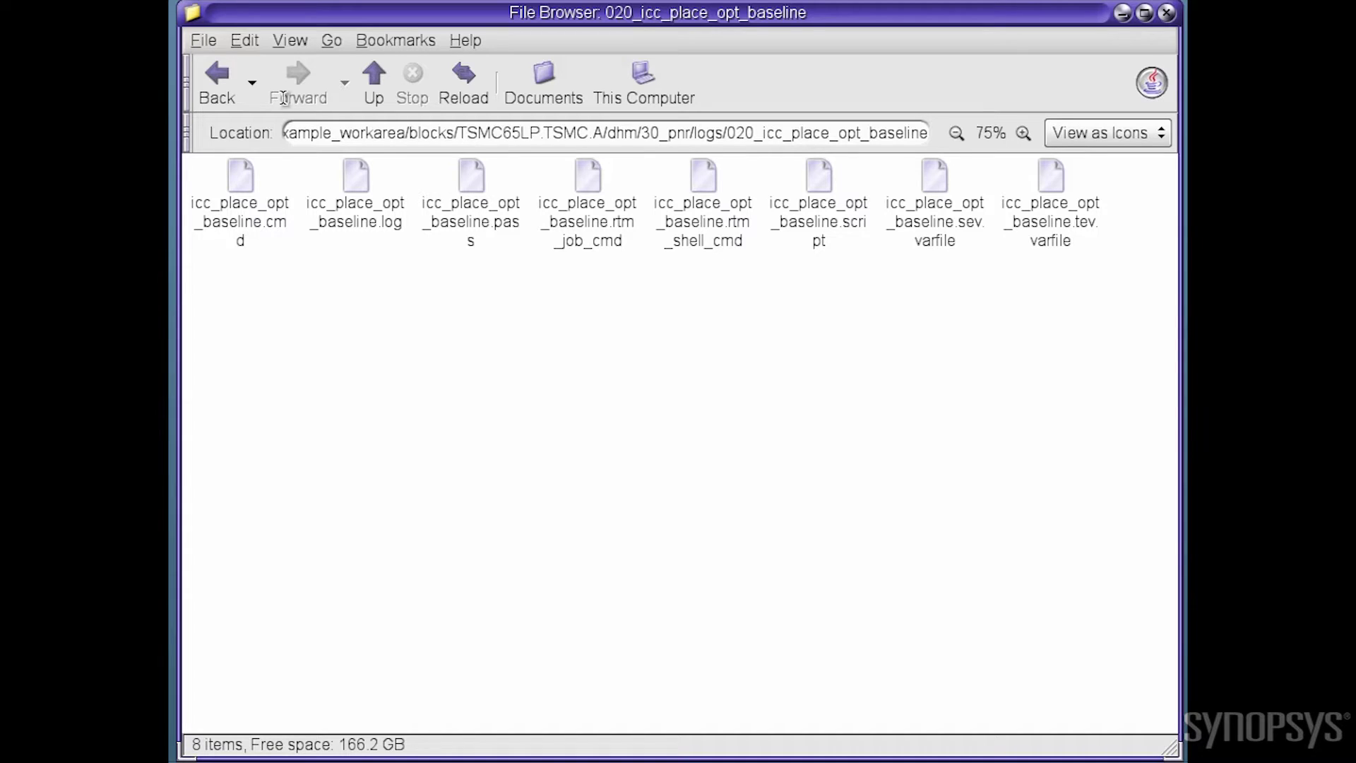
pyautogui.click(220, 75)
pyautogui.click(219, 71)
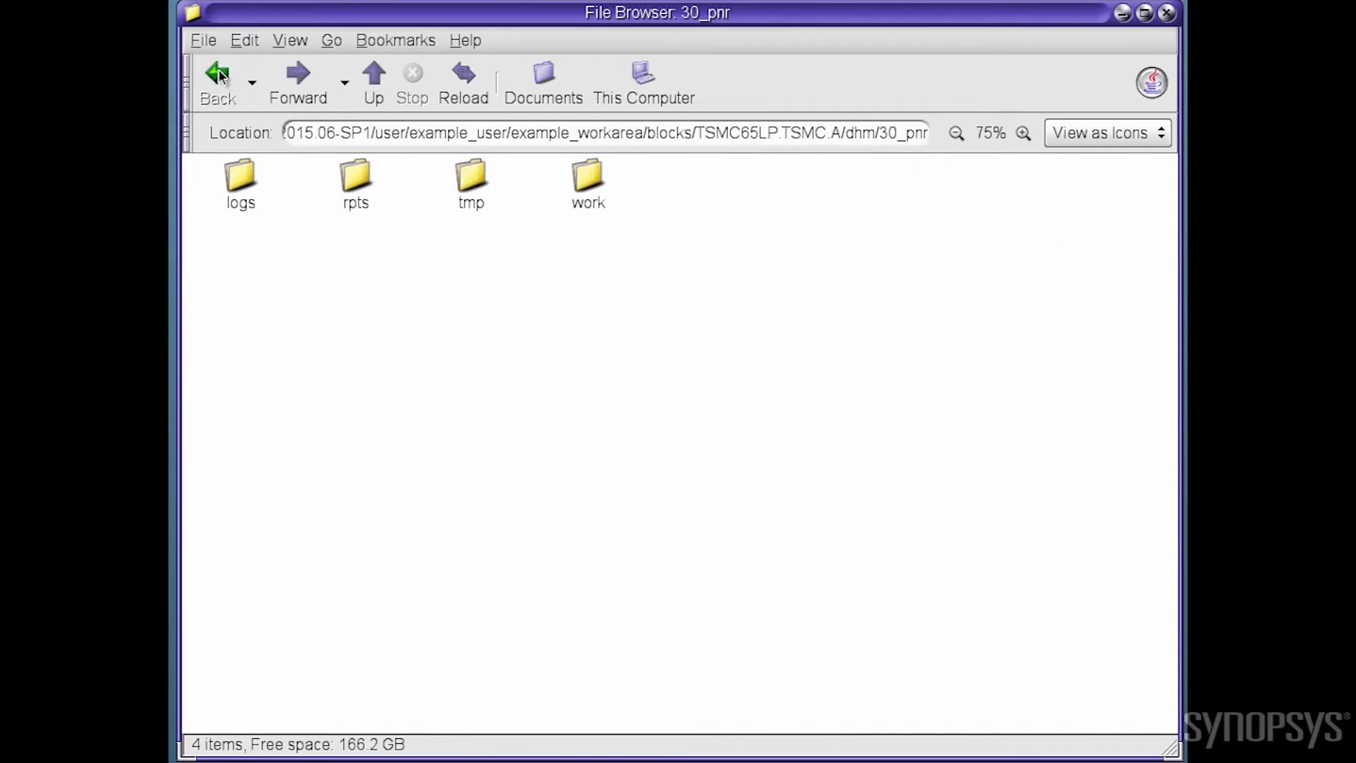
# Step: Open icc.place.report_clock_gating from rpts > 020_icc_place_opt_baseline in gedit
pyautogui.doubleClick(361, 183)
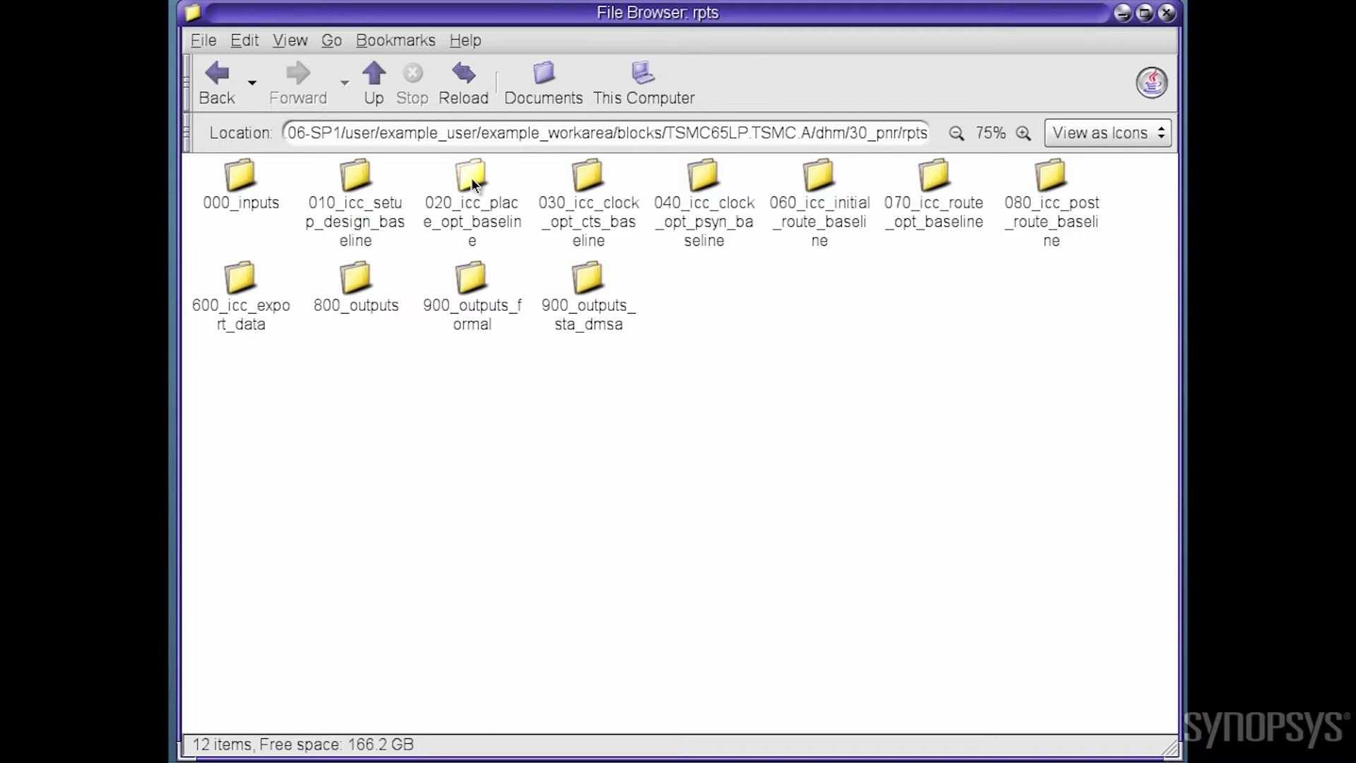
pyautogui.doubleClick(473, 183)
pyautogui.scroll(-3, 728, 329)
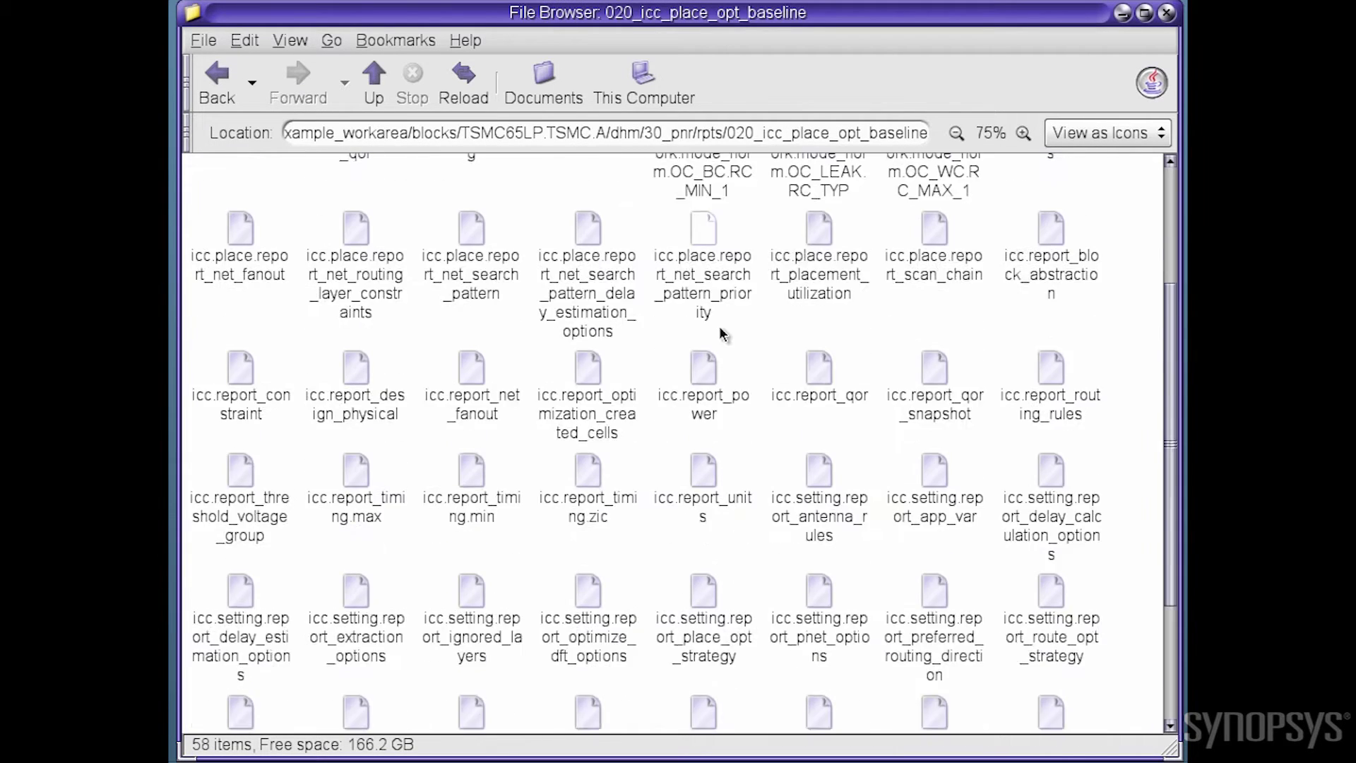
pyautogui.scroll(-3, 720, 330)
pyautogui.scroll(5, 721, 331)
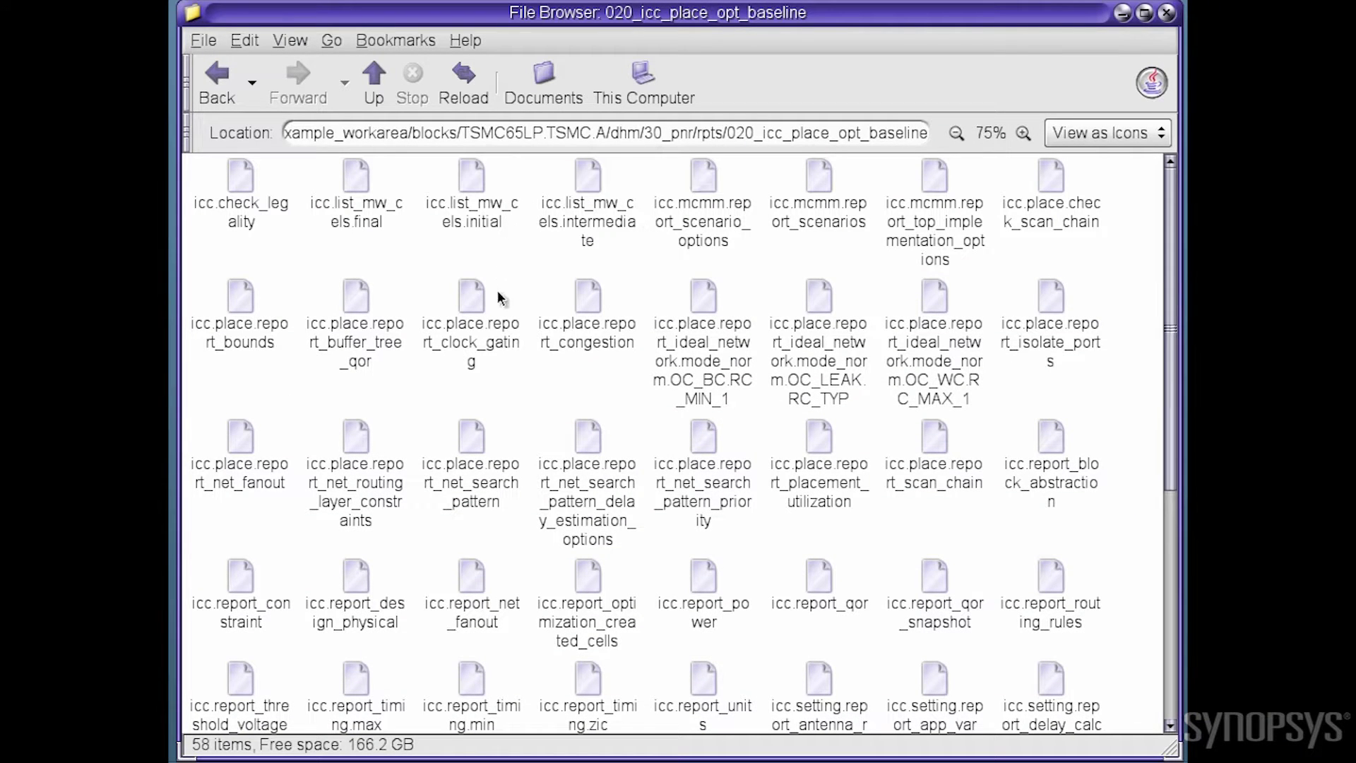
pyautogui.click(471, 308)
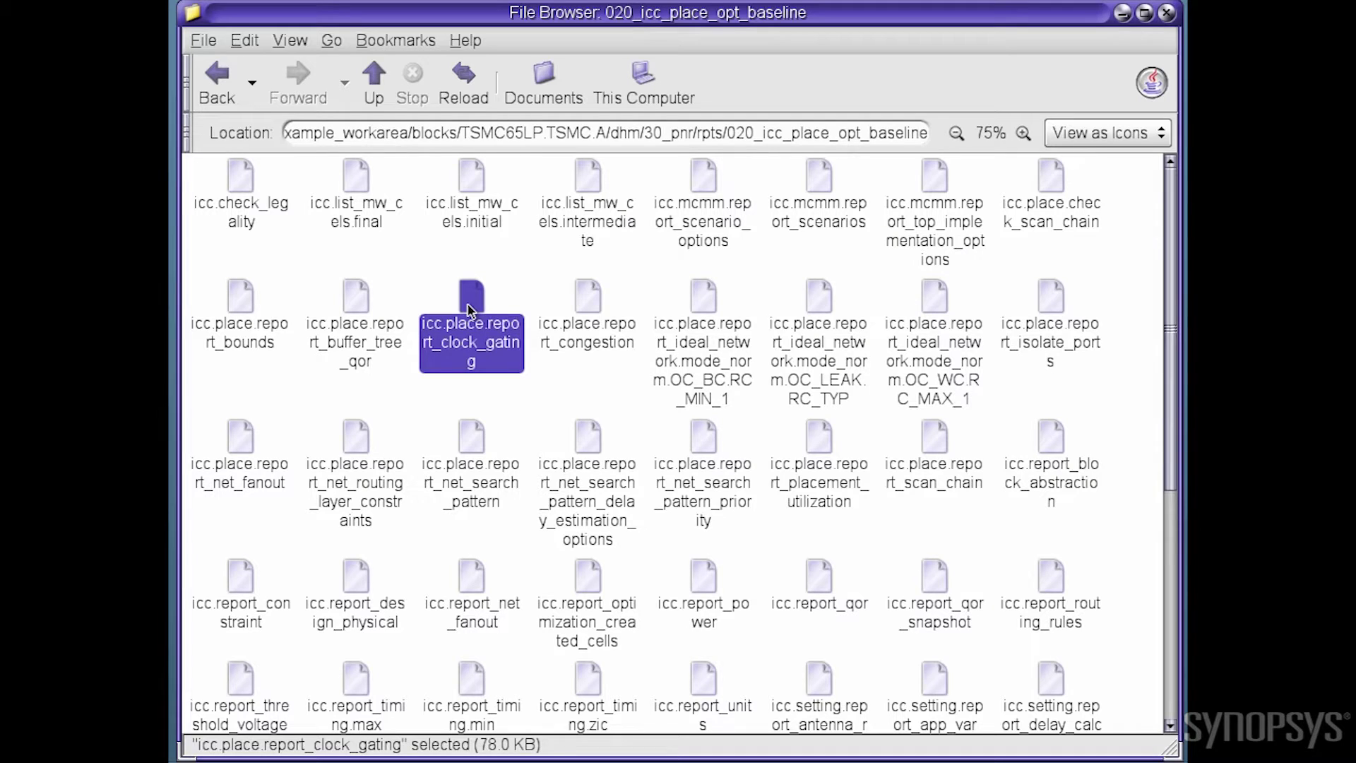
pyautogui.doubleClick(471, 308)
pyautogui.scroll(-3, 951, 290)
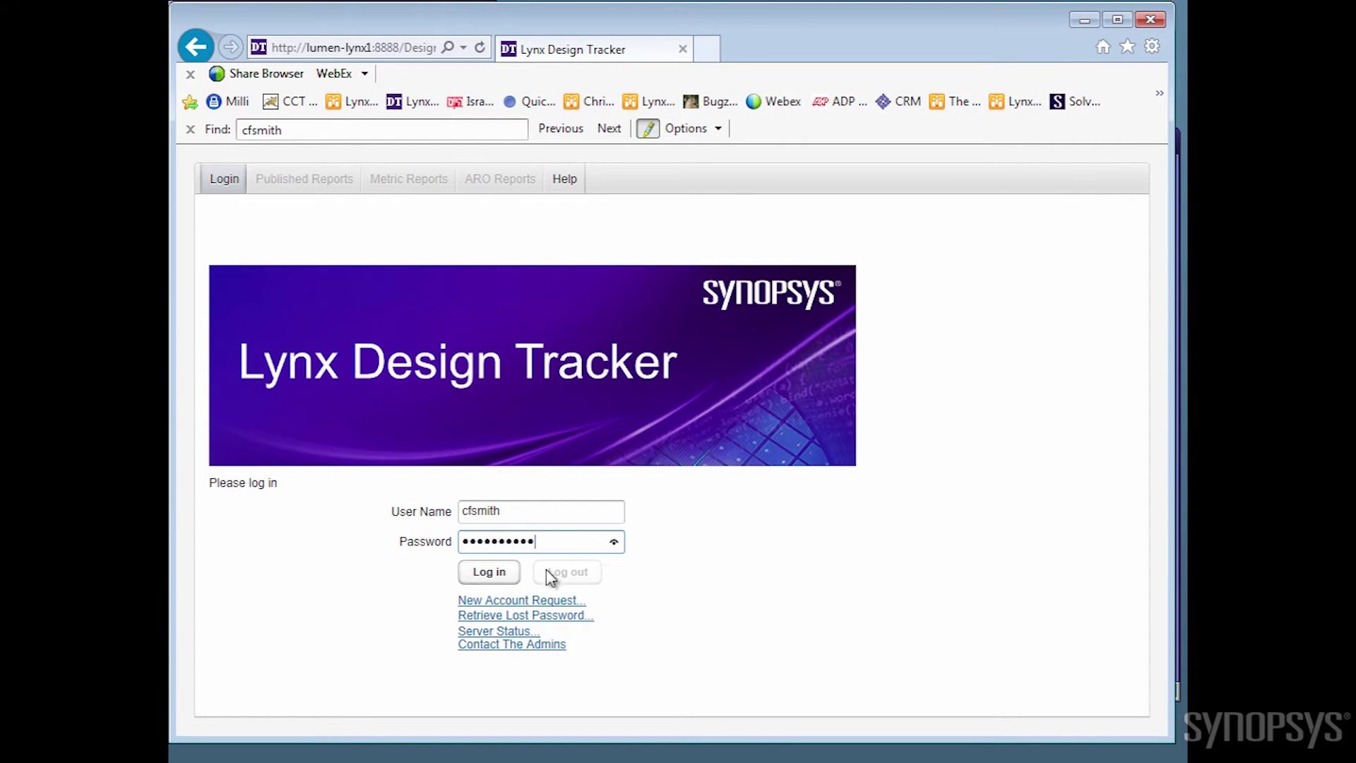
# Step: Log in and run the Example Reports task from the Lynx project's Design Tracker Tasks
pyautogui.click(478, 576)
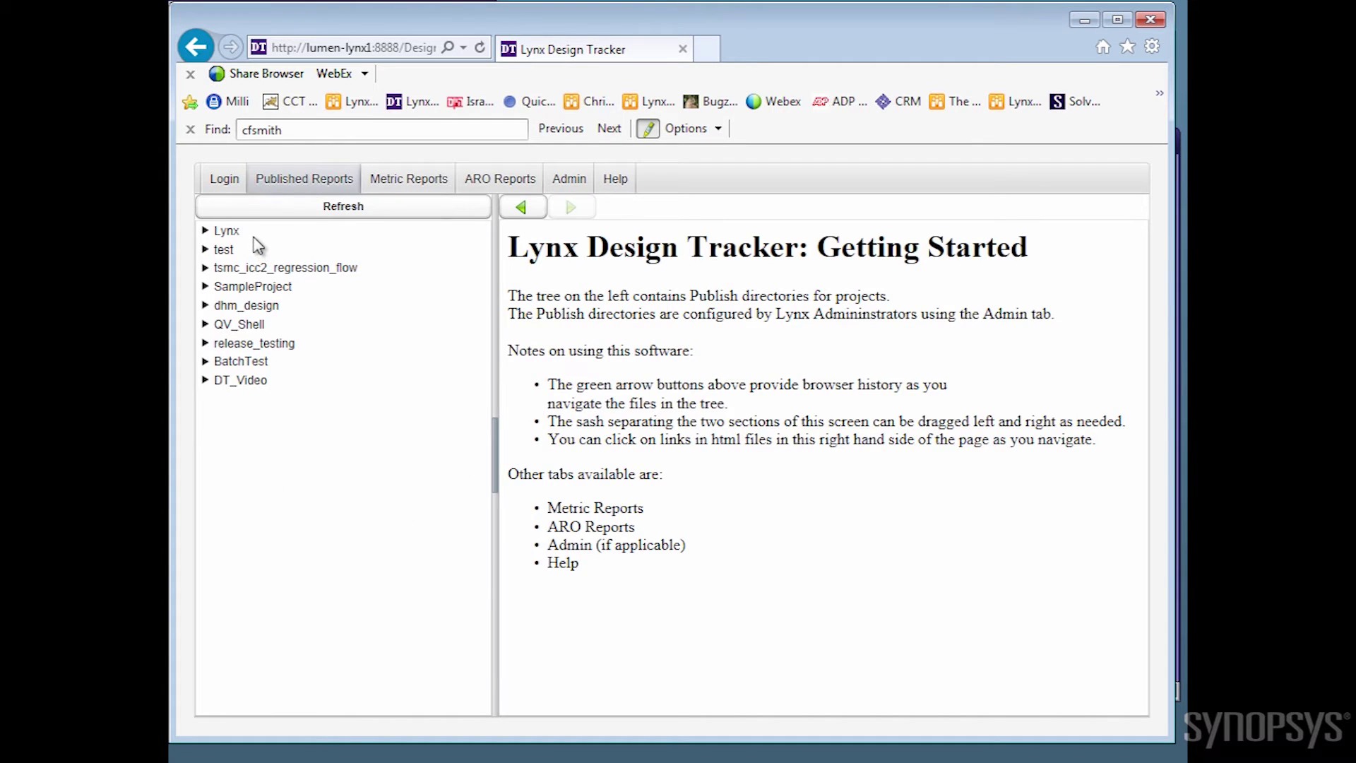
pyautogui.rightClick(232, 234)
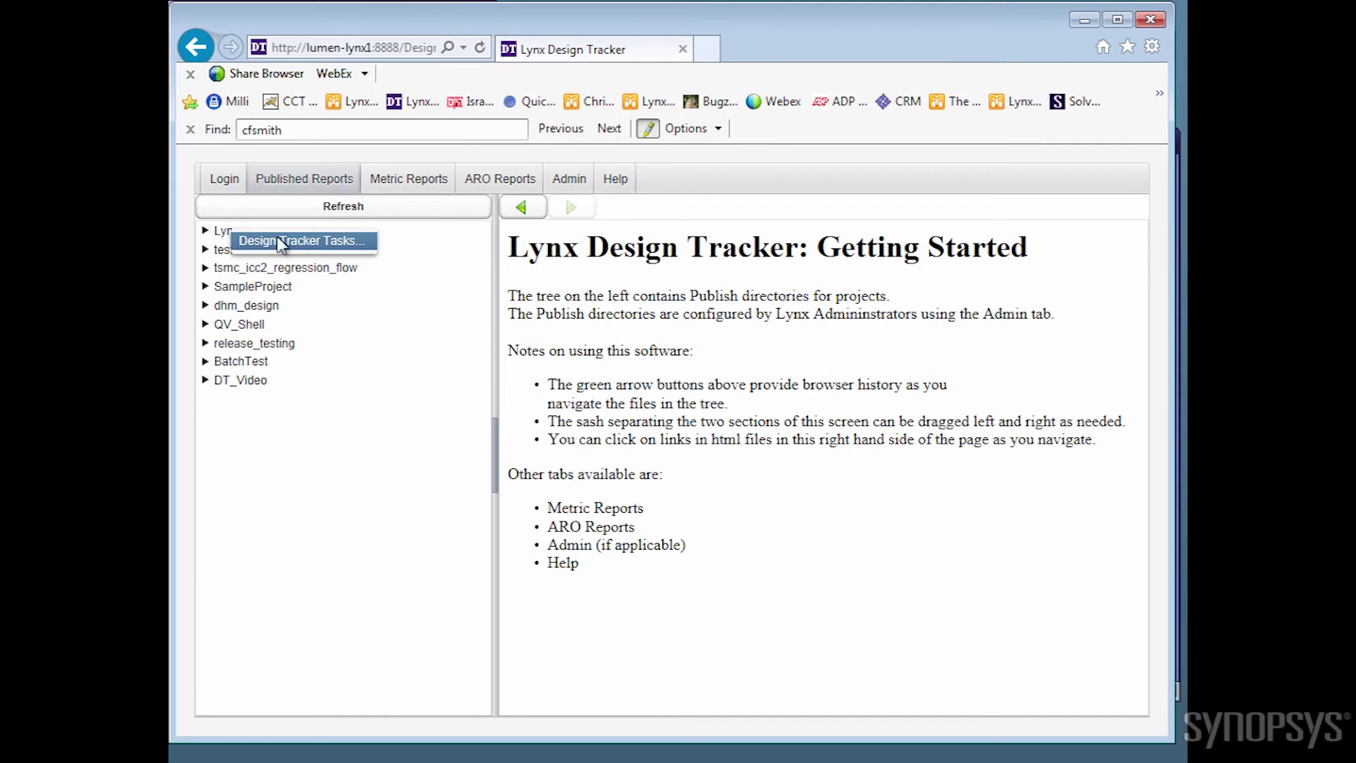
pyautogui.click(297, 241)
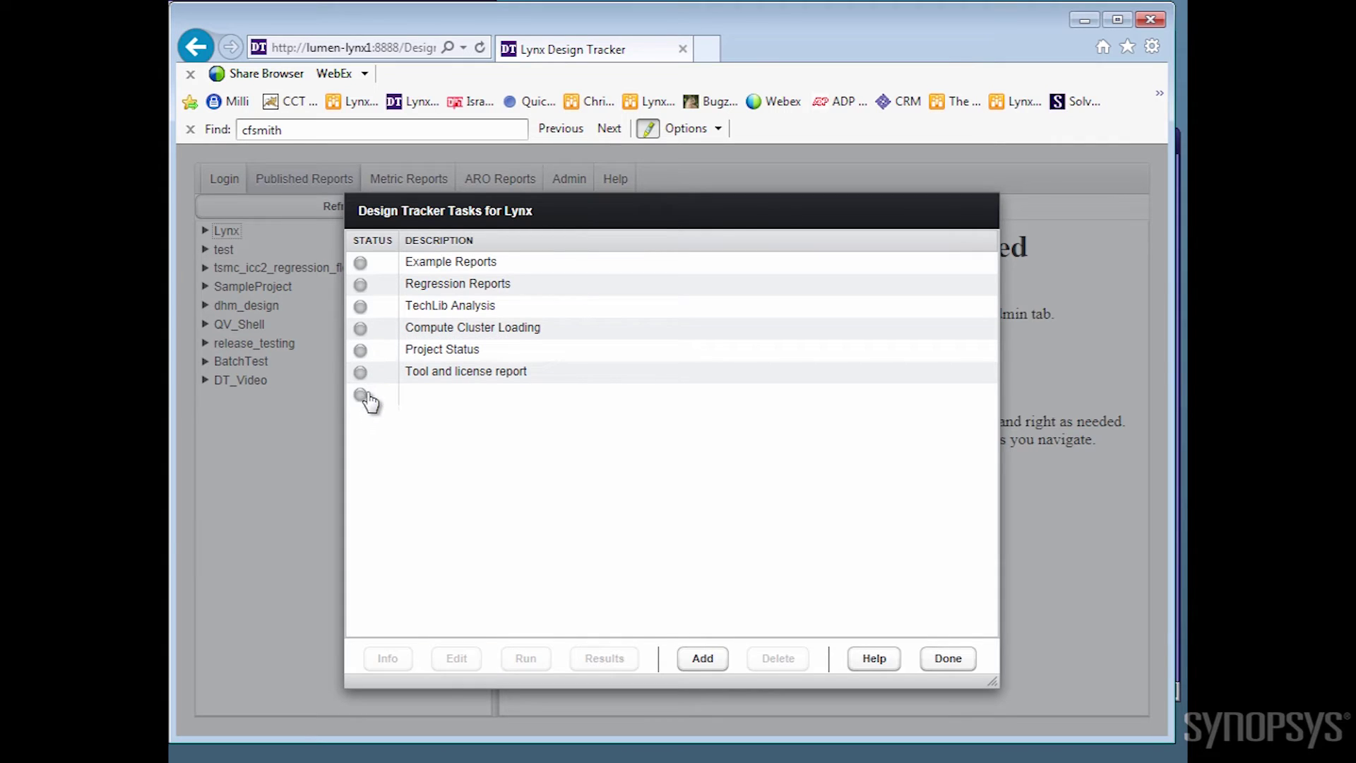
pyautogui.click(375, 269)
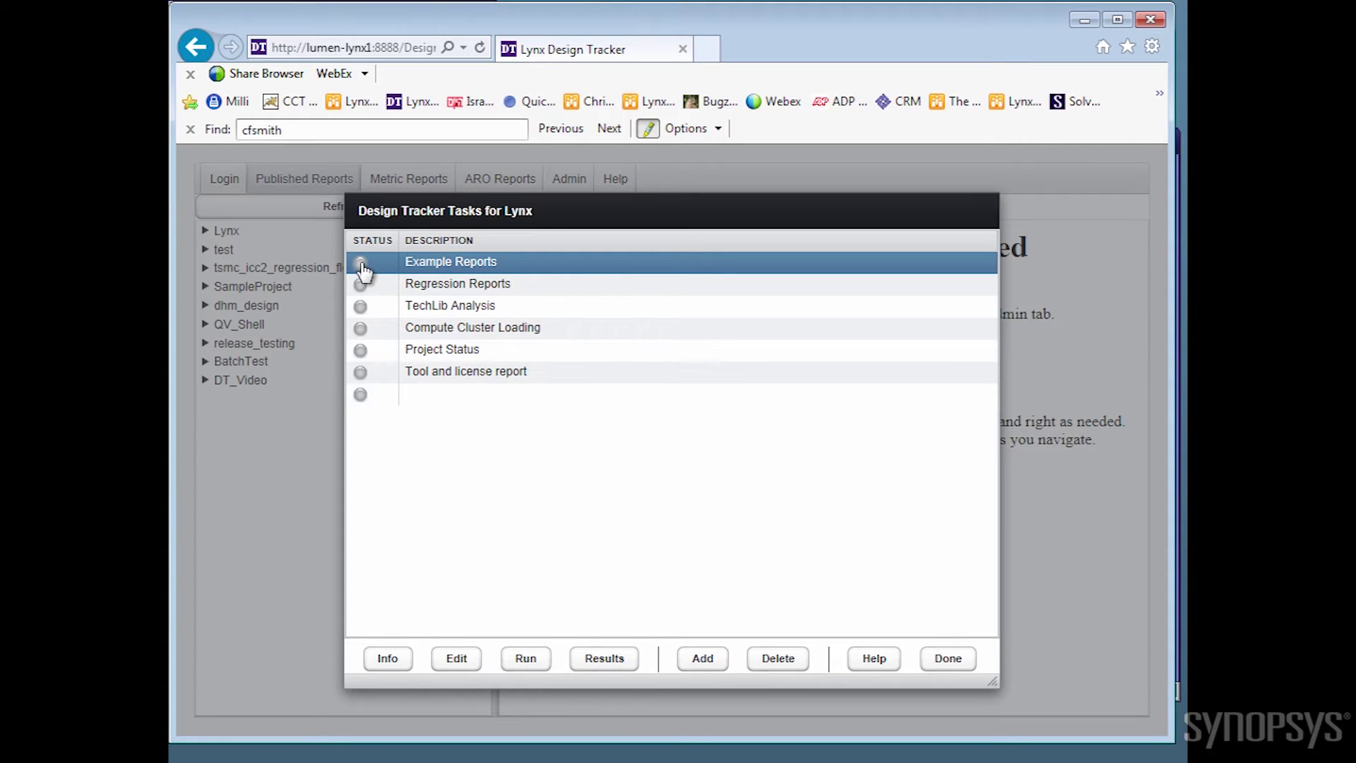
pyautogui.click(527, 660)
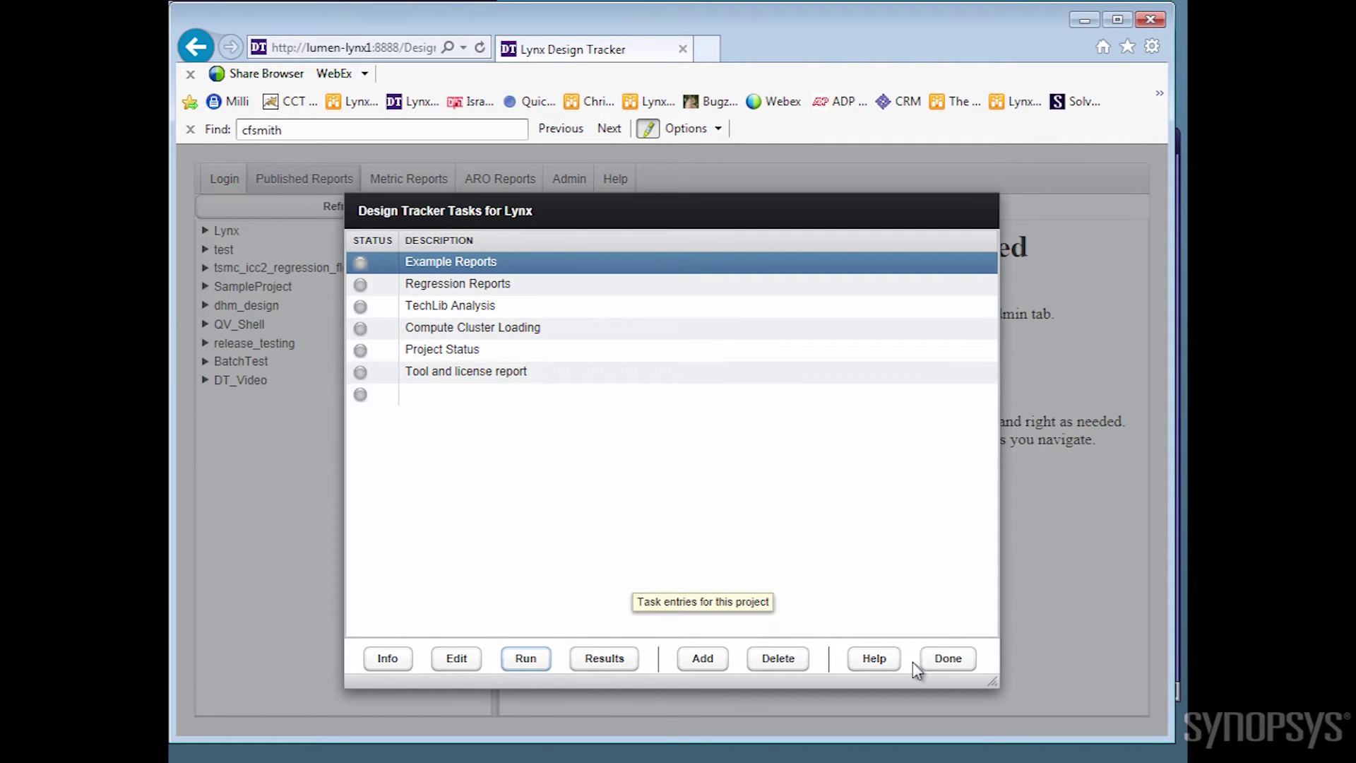
pyautogui.click(949, 658)
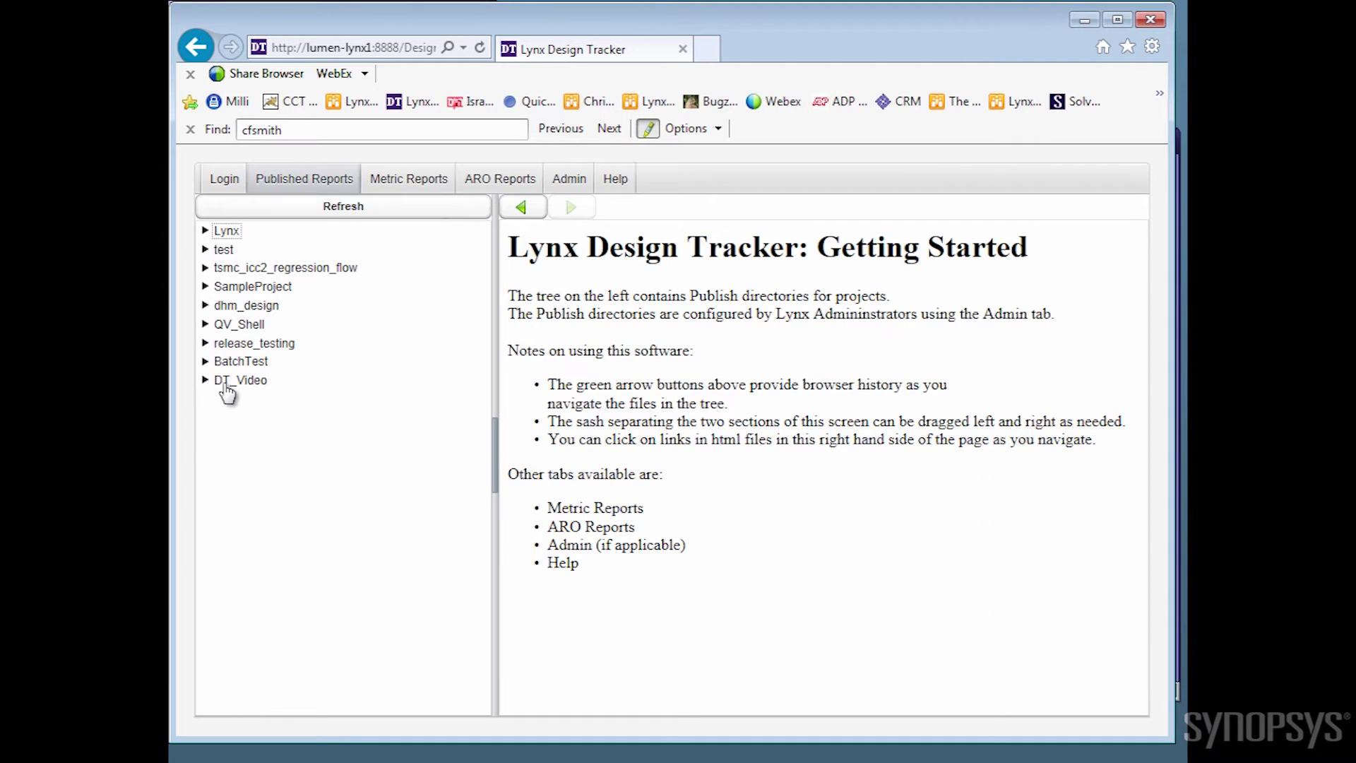
# Step: Expand DT_Video > users > your folder > 2015_08_11 and show design_summary.lynx_dt
pyautogui.click(226, 385)
pyautogui.click(242, 400)
pyautogui.click(259, 418)
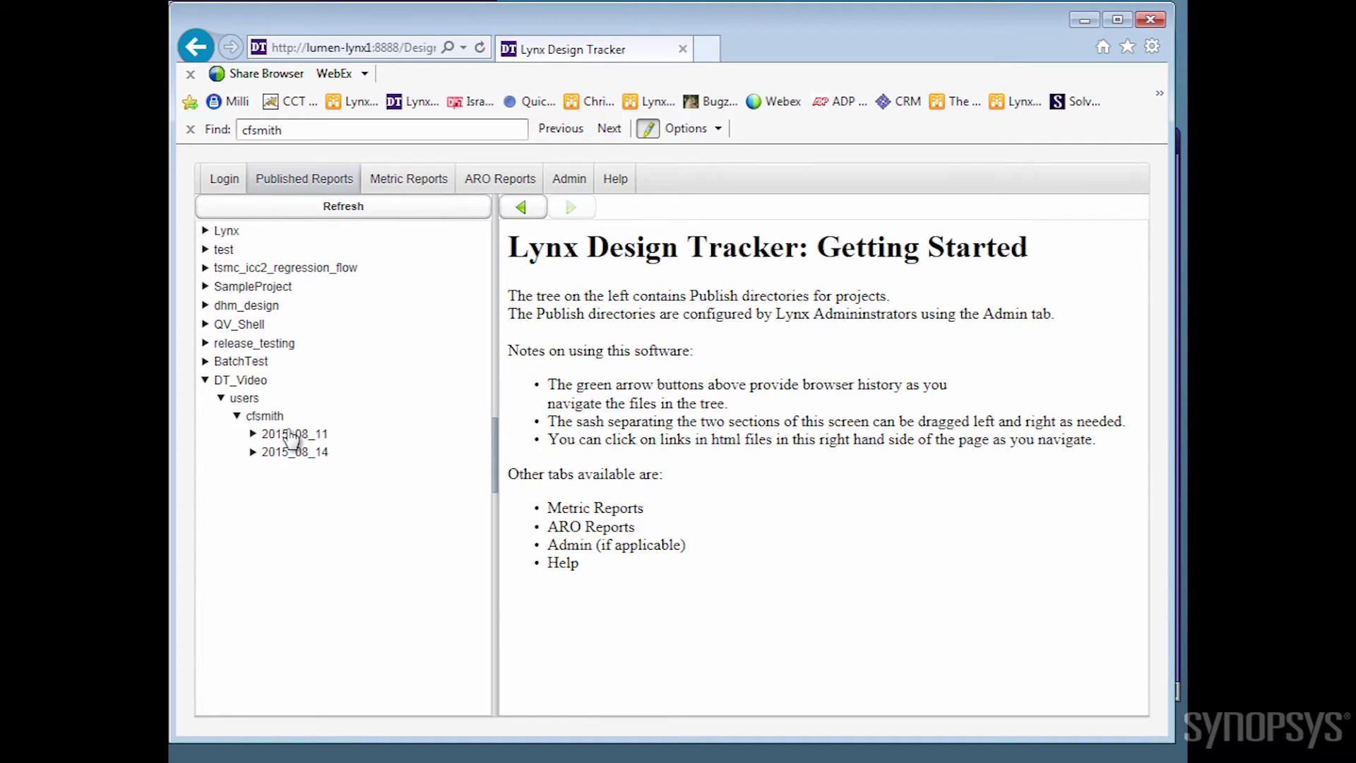
pyautogui.click(291, 436)
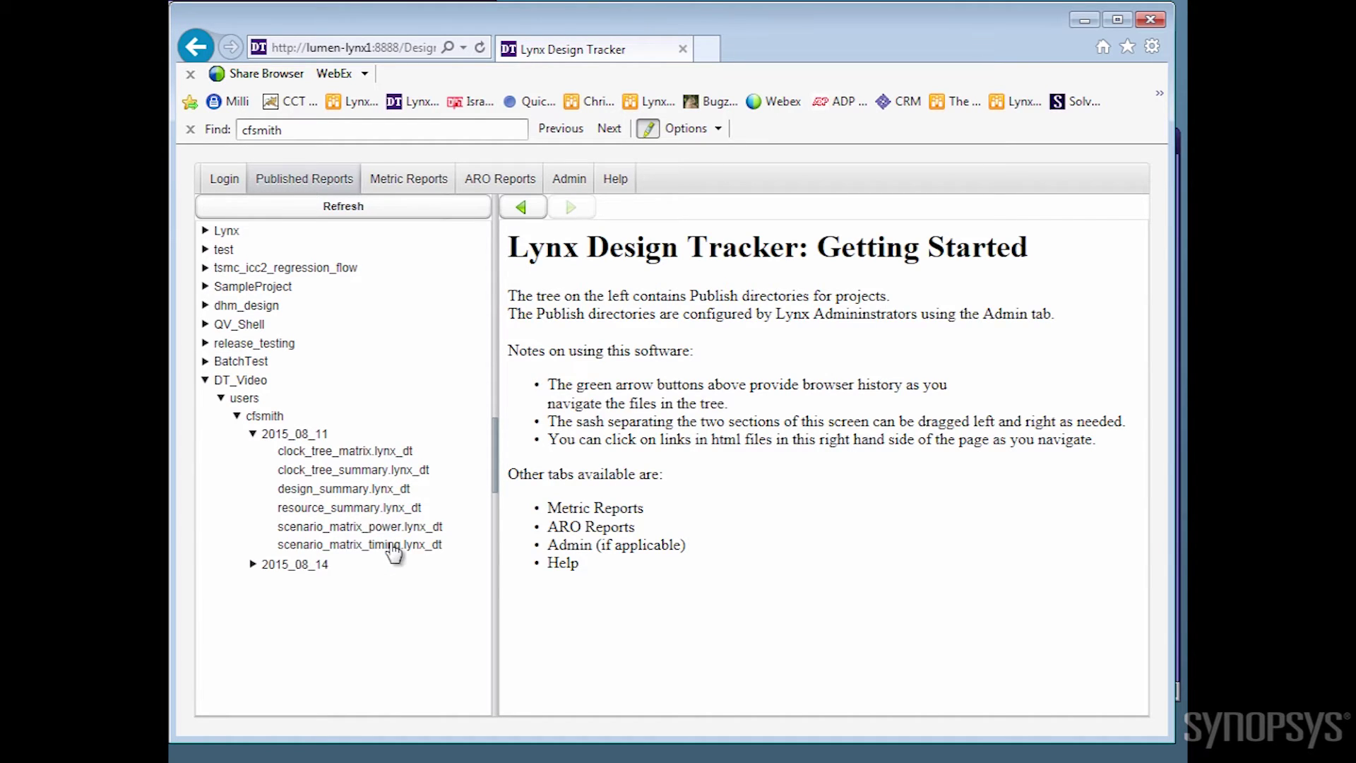
pyautogui.click(355, 489)
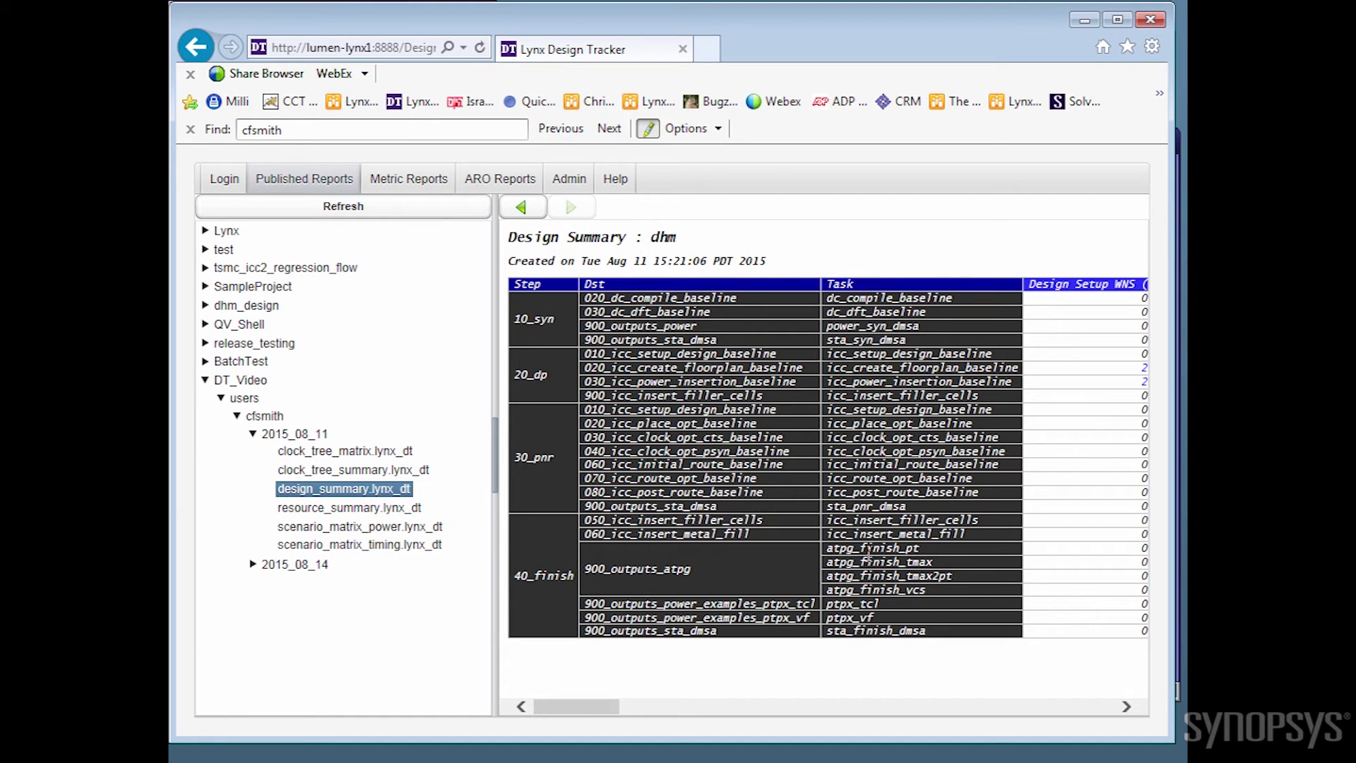
# Step: Inspect the report line behind setup TNS 179.77, then return to the Design Summary
pyautogui.moveTo(550, 707); pyautogui.dragTo(615, 707)
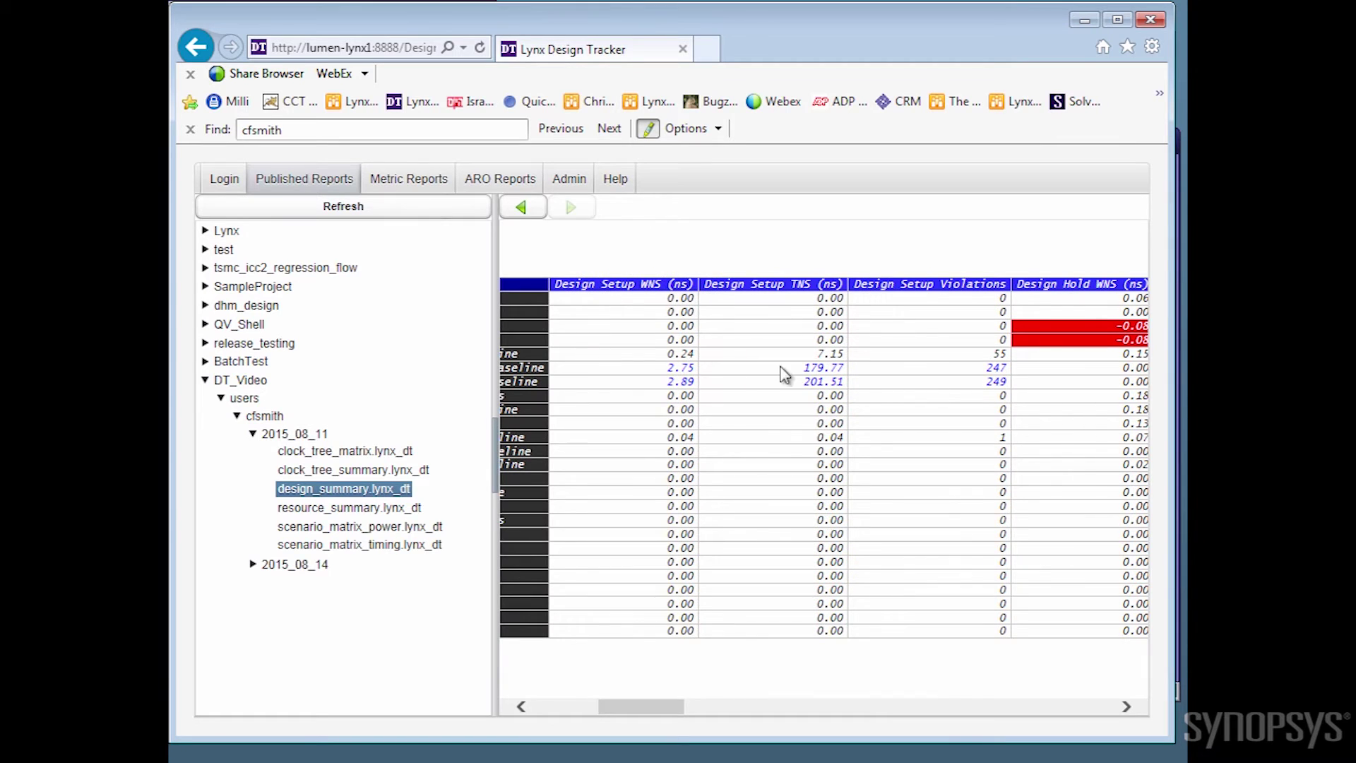
pyautogui.moveTo(659, 703)
pyautogui.mouseDown()
pyautogui.moveTo(876, 711)
pyautogui.moveTo(621, 718)
pyautogui.moveTo(647, 718)
pyautogui.mouseUp()
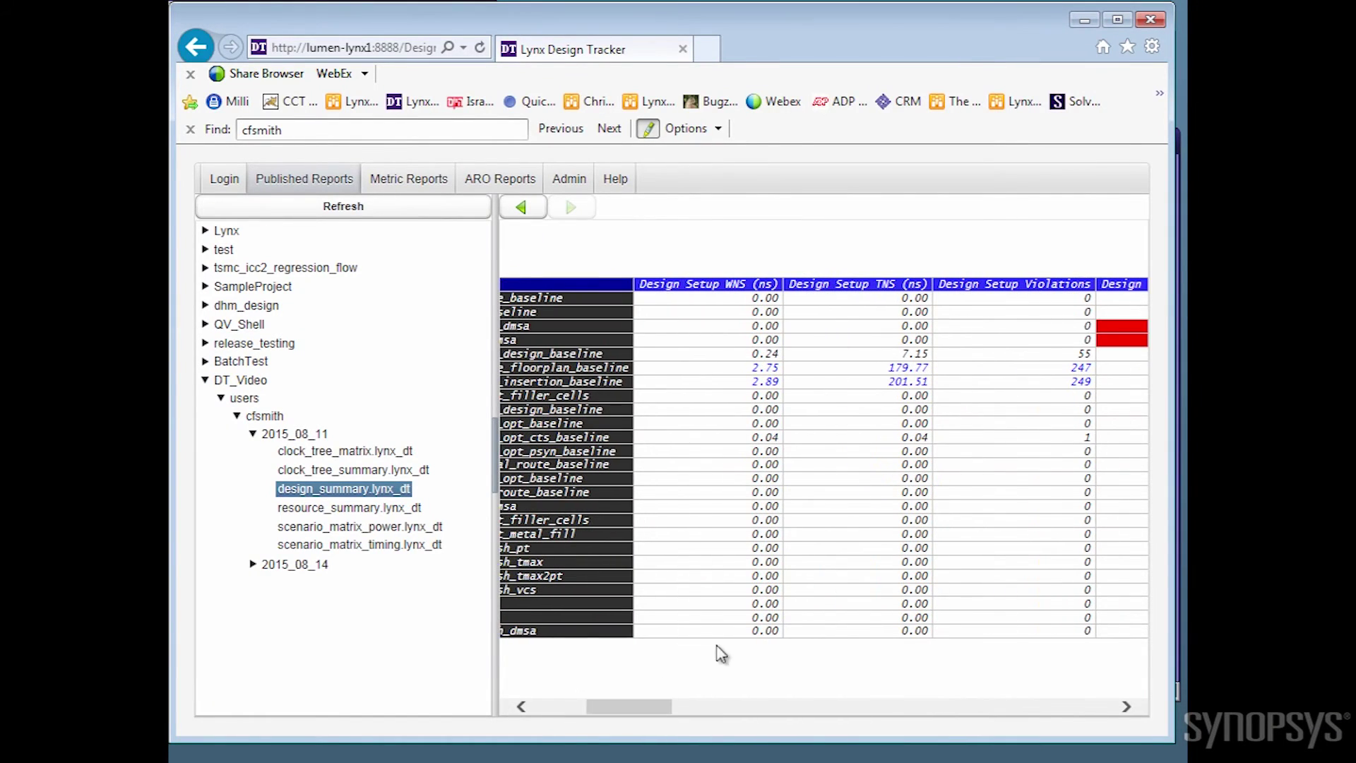
pyautogui.click(906, 373)
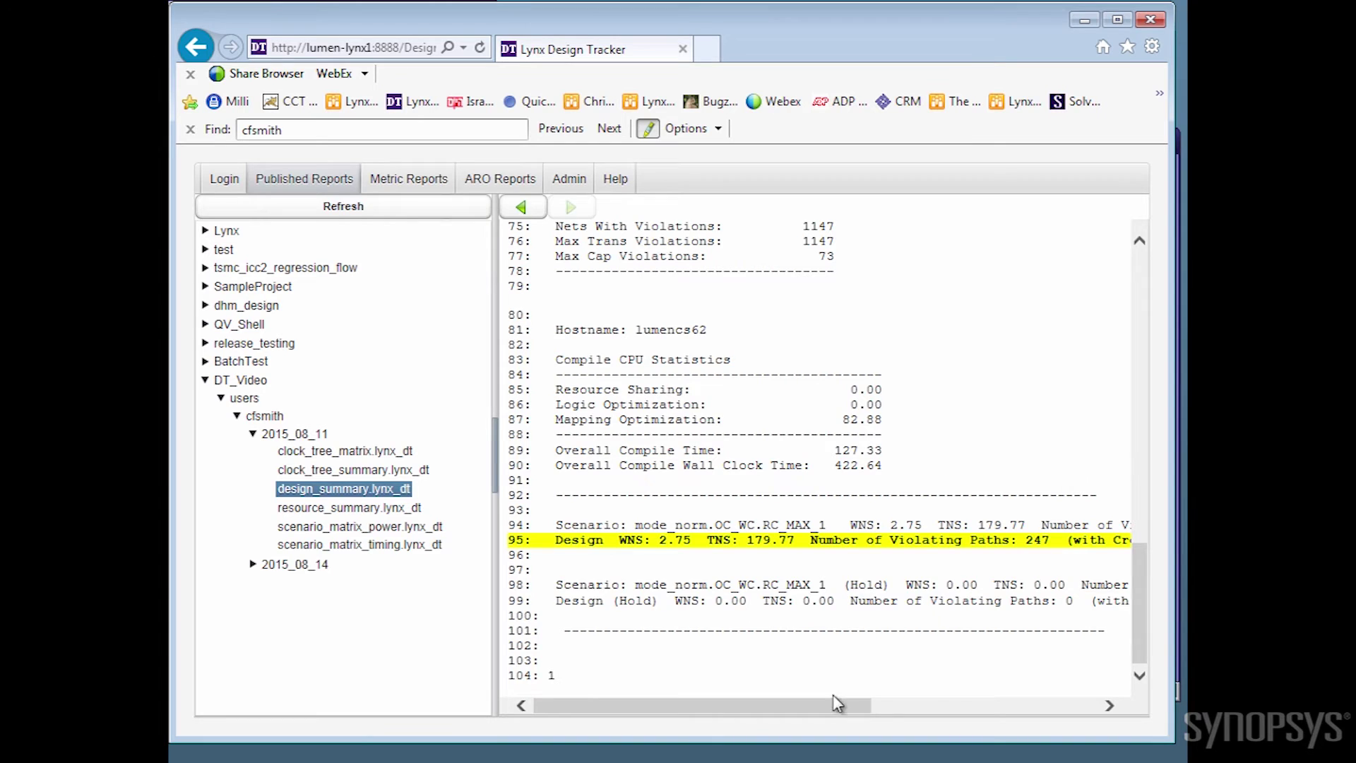
pyautogui.moveTo(832, 699)
pyautogui.mouseDown()
pyautogui.moveTo(1045, 704)
pyautogui.moveTo(818, 706)
pyautogui.mouseUp()
pyautogui.click(529, 206)
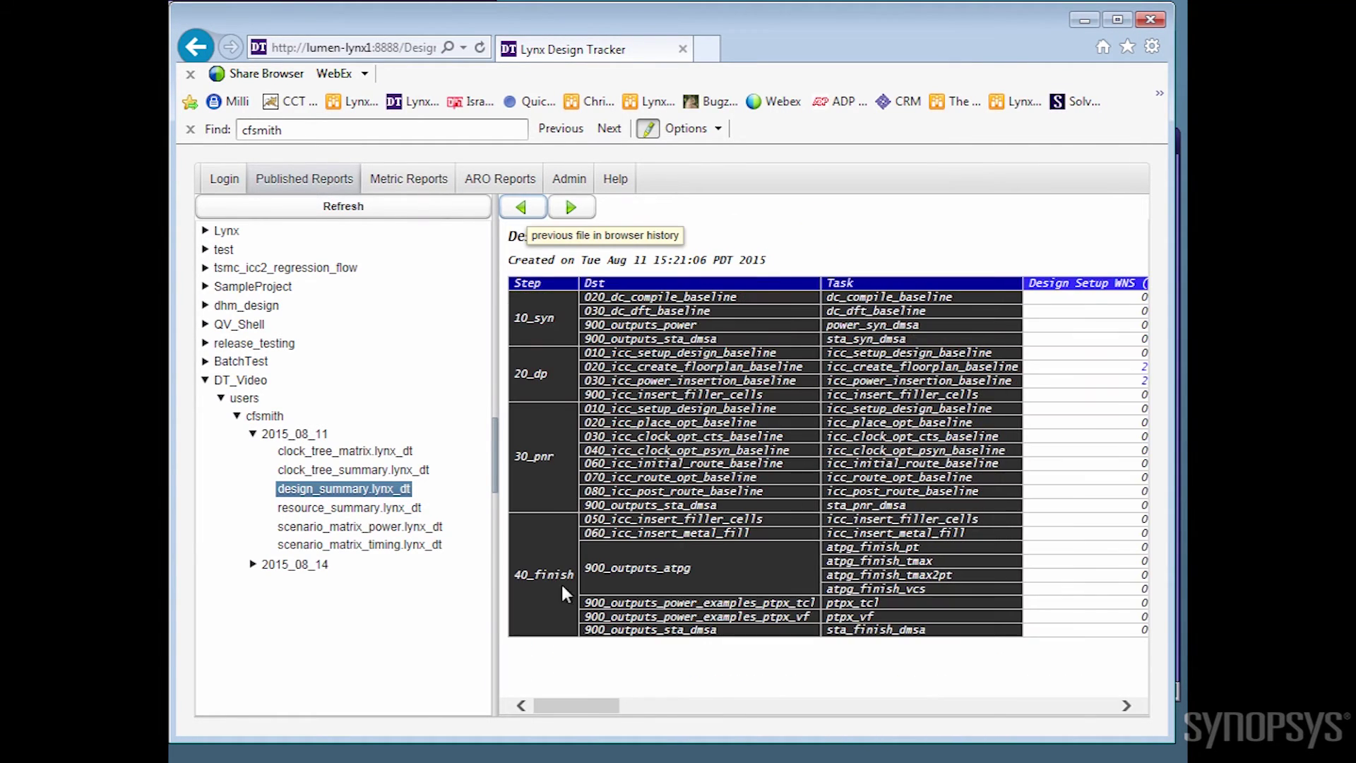
# Step: Inspect the report line behind hold TNS -12.44, return, and collapse 2015_08_11
pyautogui.moveTo(595, 708); pyautogui.dragTo(686, 709)
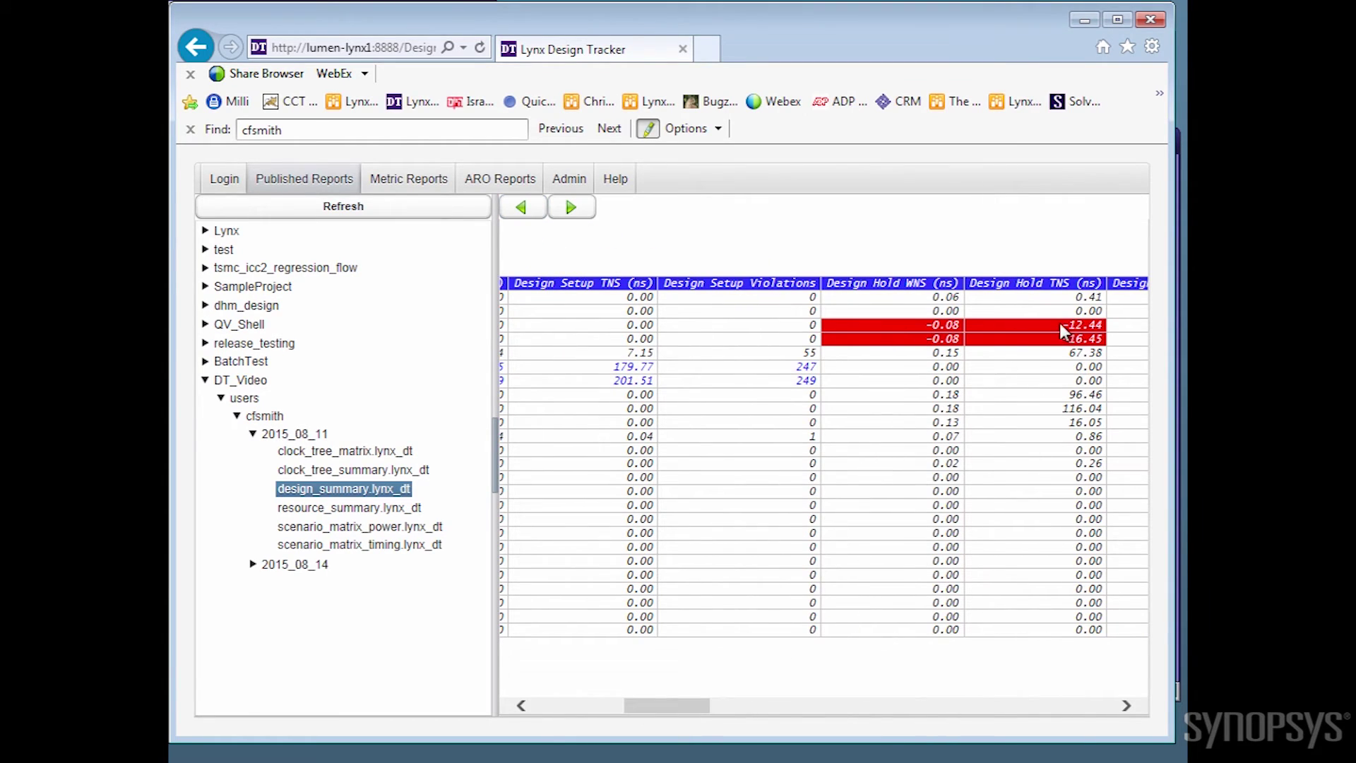
pyautogui.click(1086, 326)
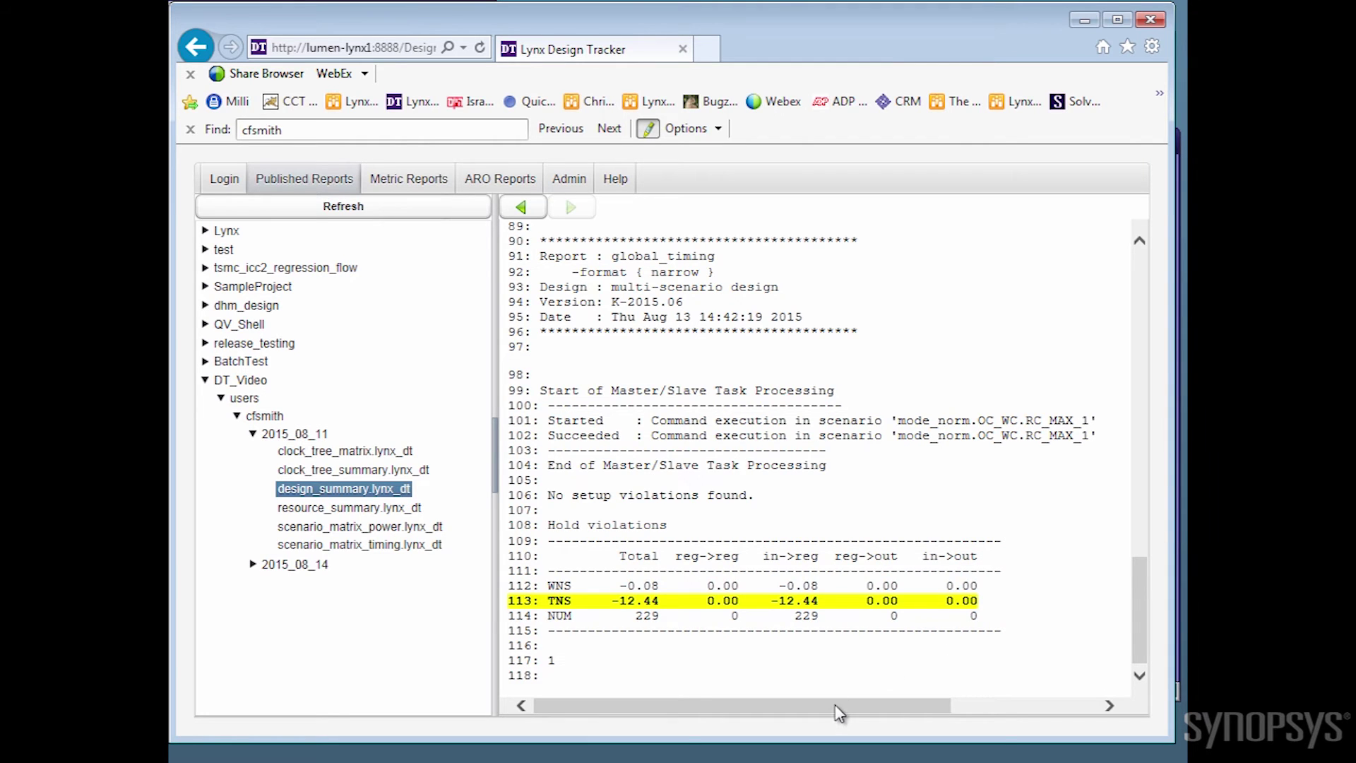
pyautogui.click(521, 207)
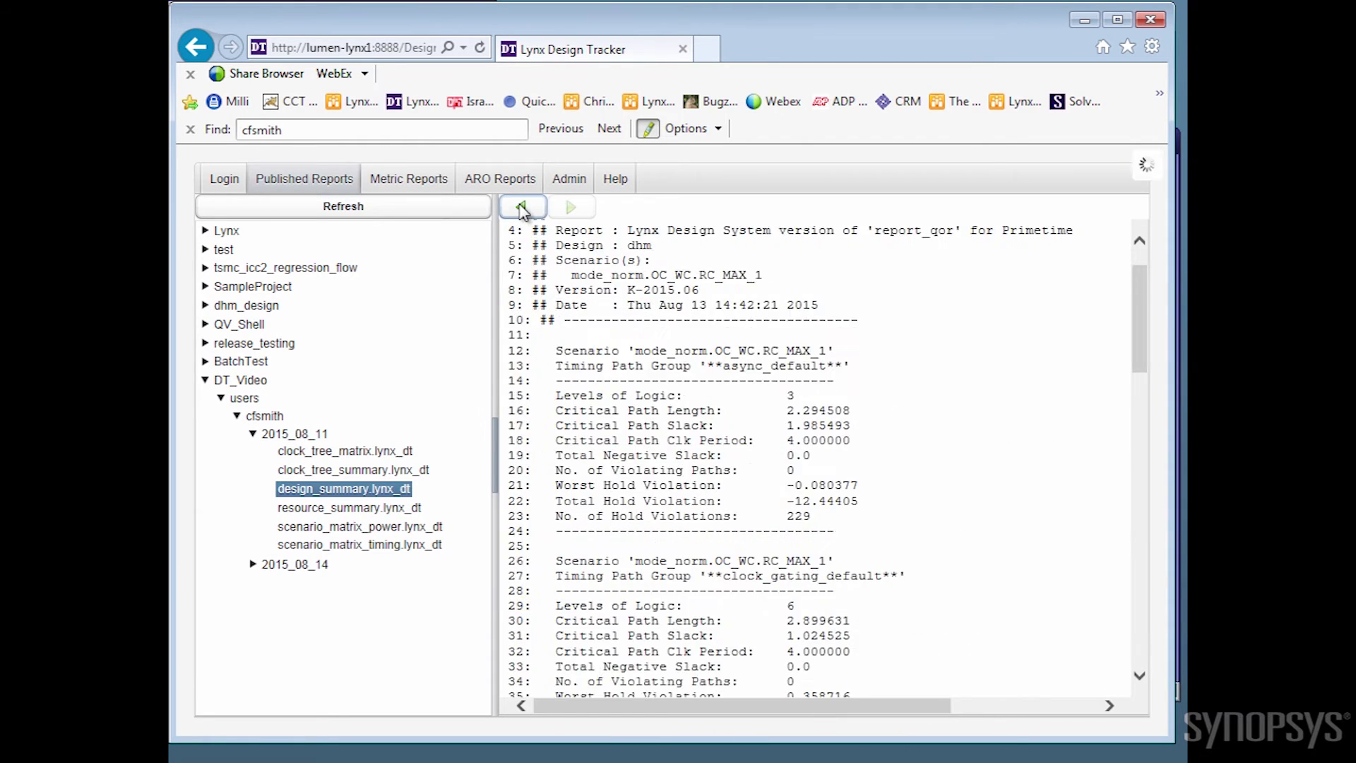
pyautogui.click(252, 434)
# Step: Expand 2015_08_14, view exampleBarChart.lynx_dt, then examplePlotUsingString.lynx_dt scrolled right
pyautogui.click(252, 453)
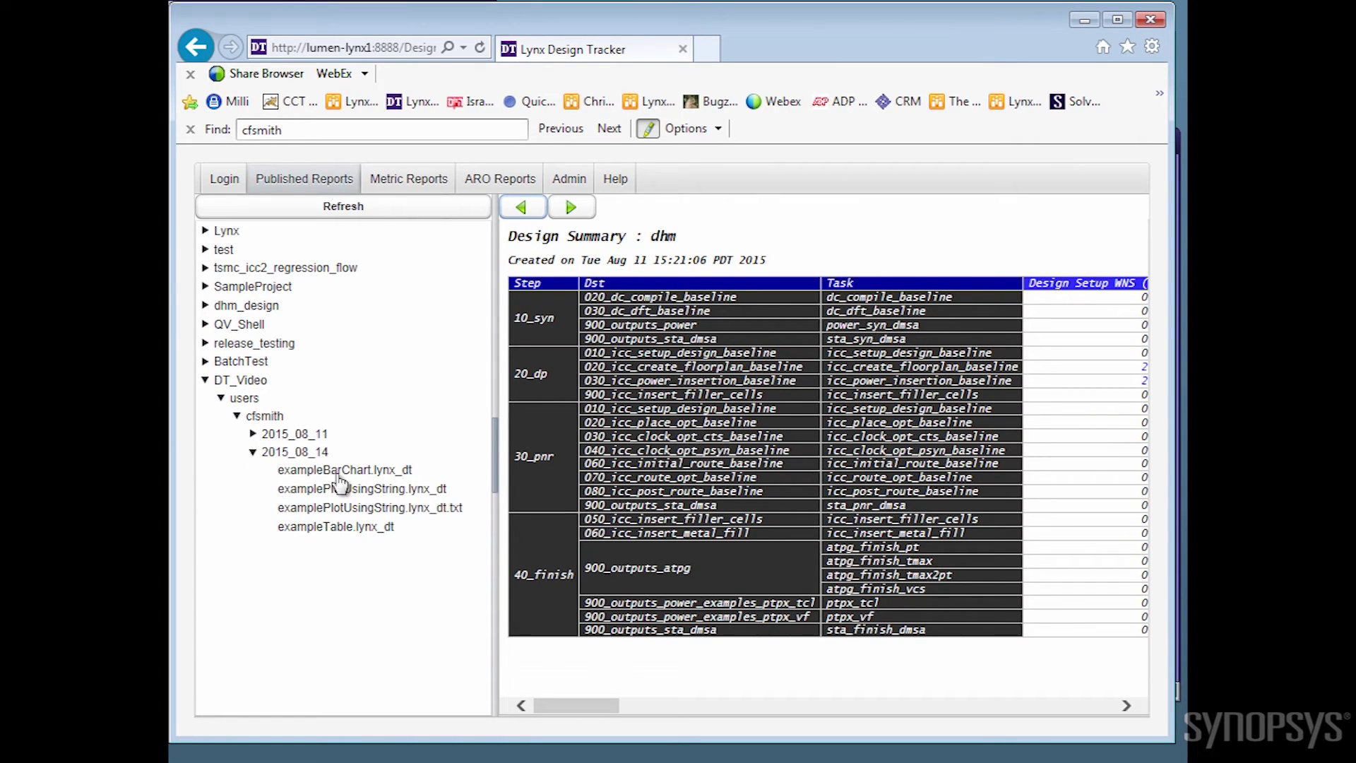
pyautogui.click(382, 474)
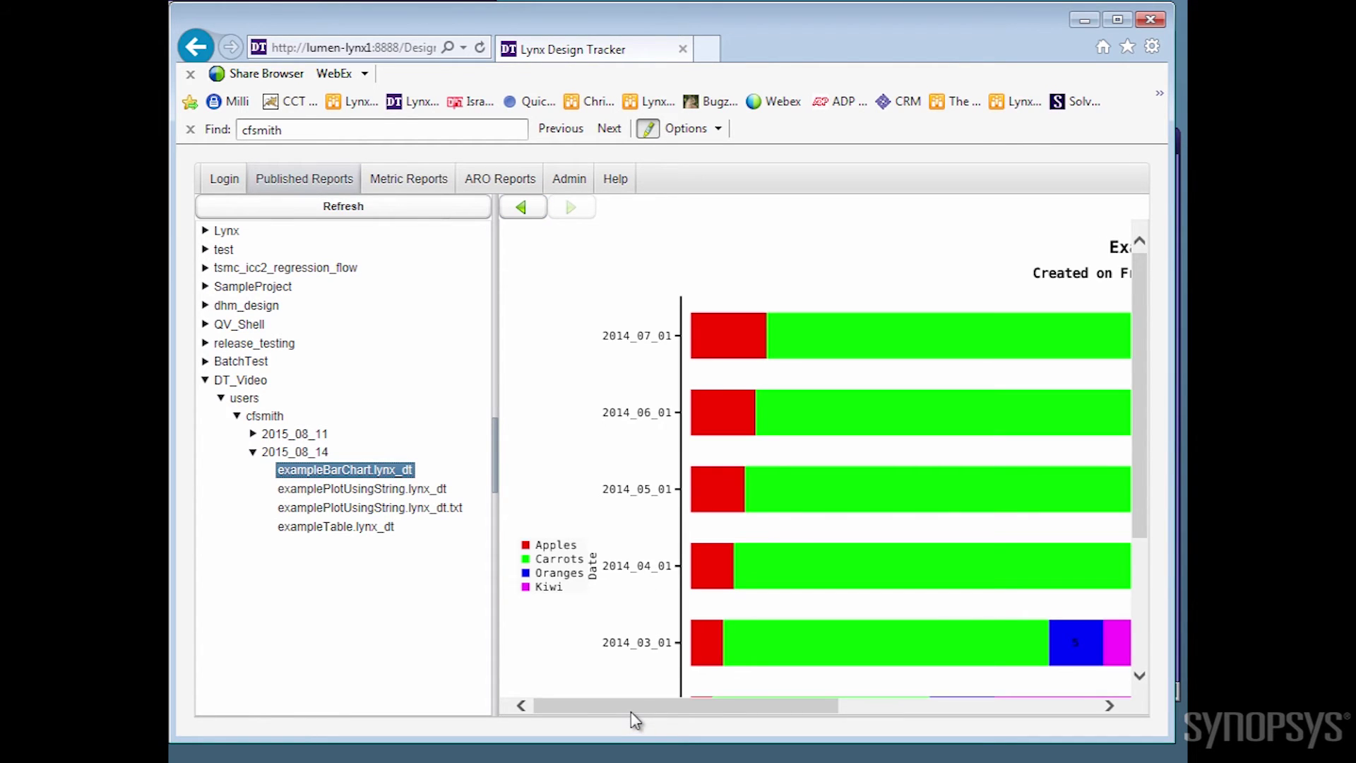
pyautogui.moveTo(630, 712); pyautogui.dragTo(683, 705)
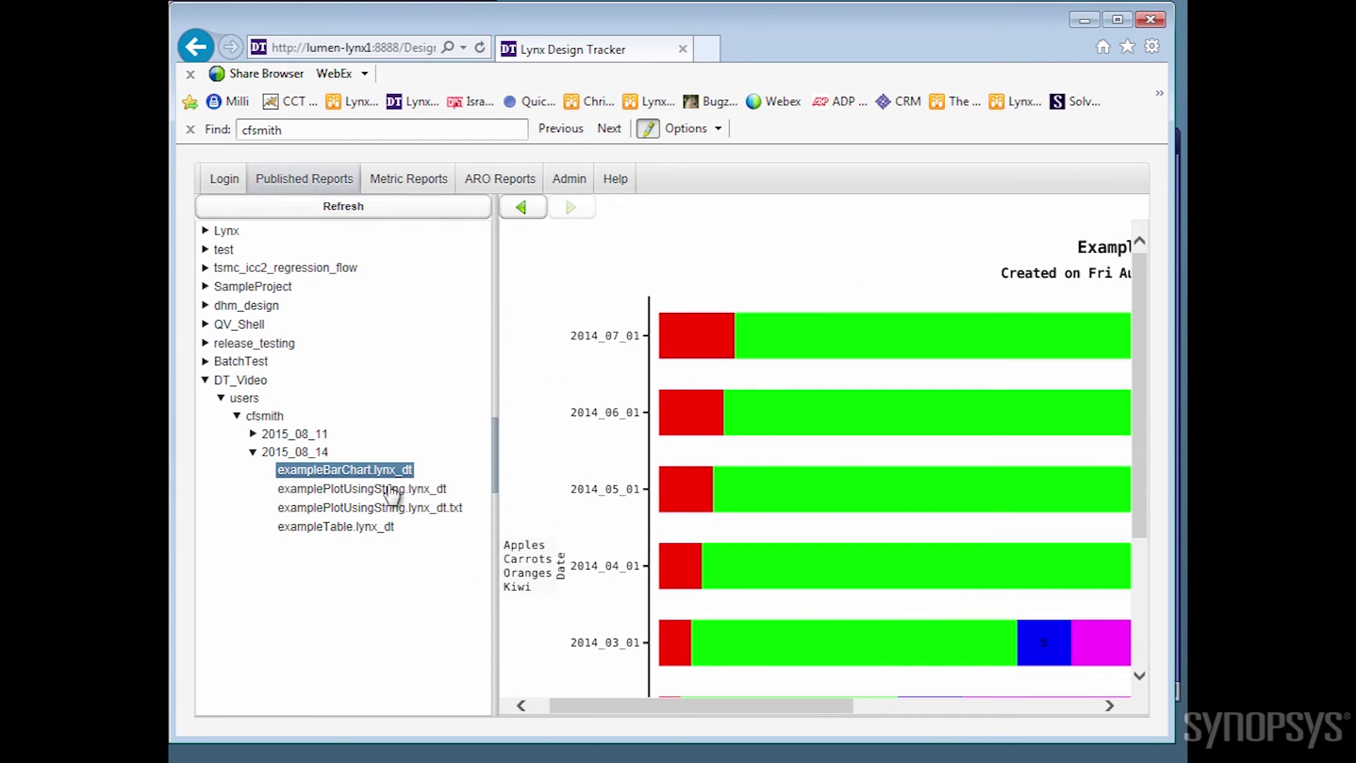
pyautogui.click(388, 488)
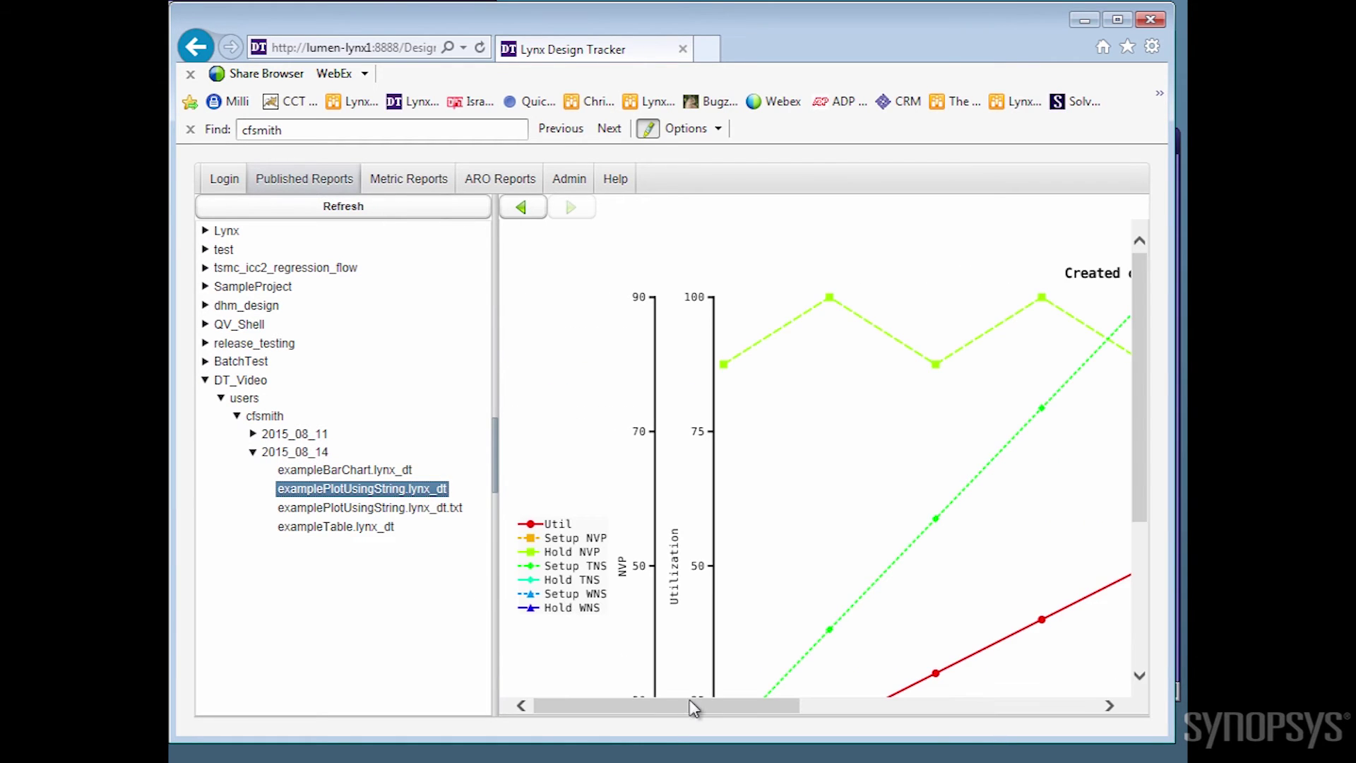
pyautogui.moveTo(691, 709); pyautogui.dragTo(862, 672)
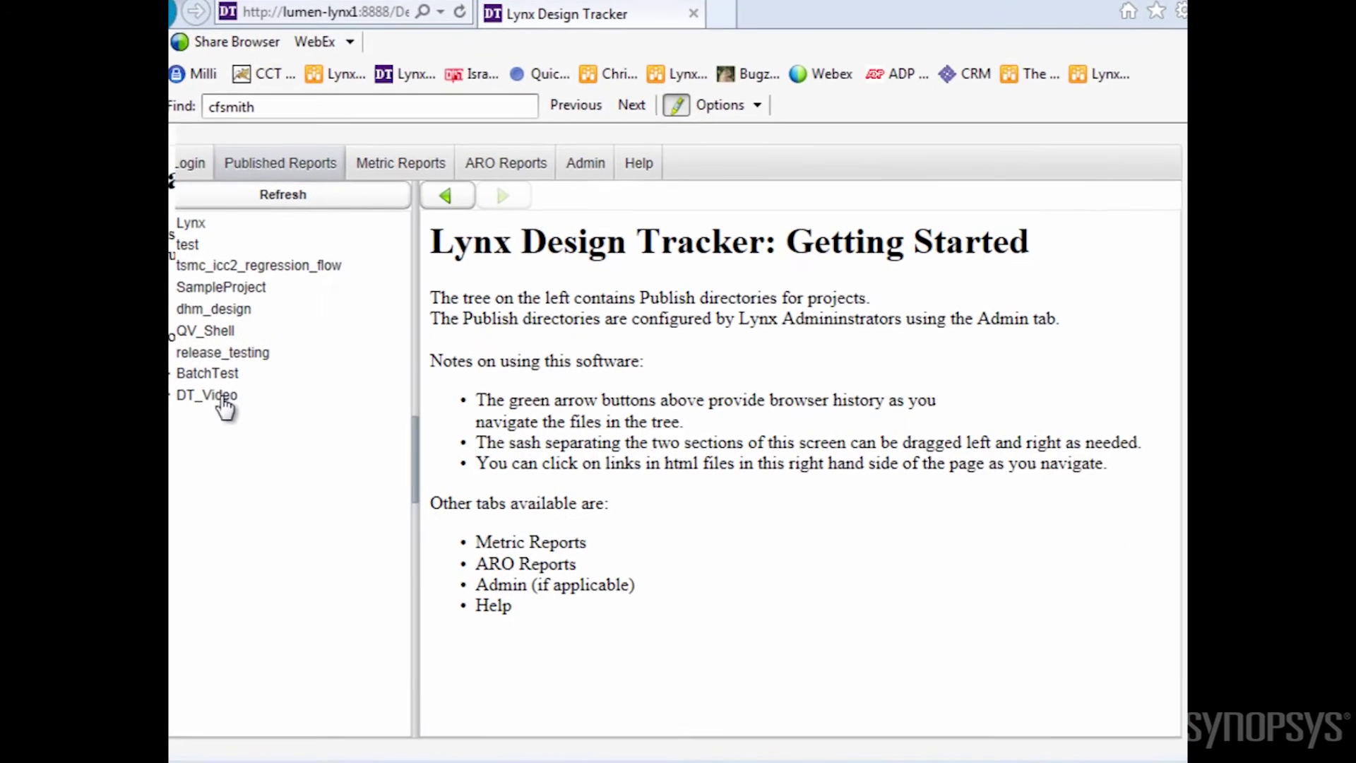
# Step: Expand DT_Video > users > the user folder > 2015_08_11 and view floorplan.jpg, then floorplan.png
pyautogui.doubleClick(248, 380)
pyautogui.doubleClick(211, 417)
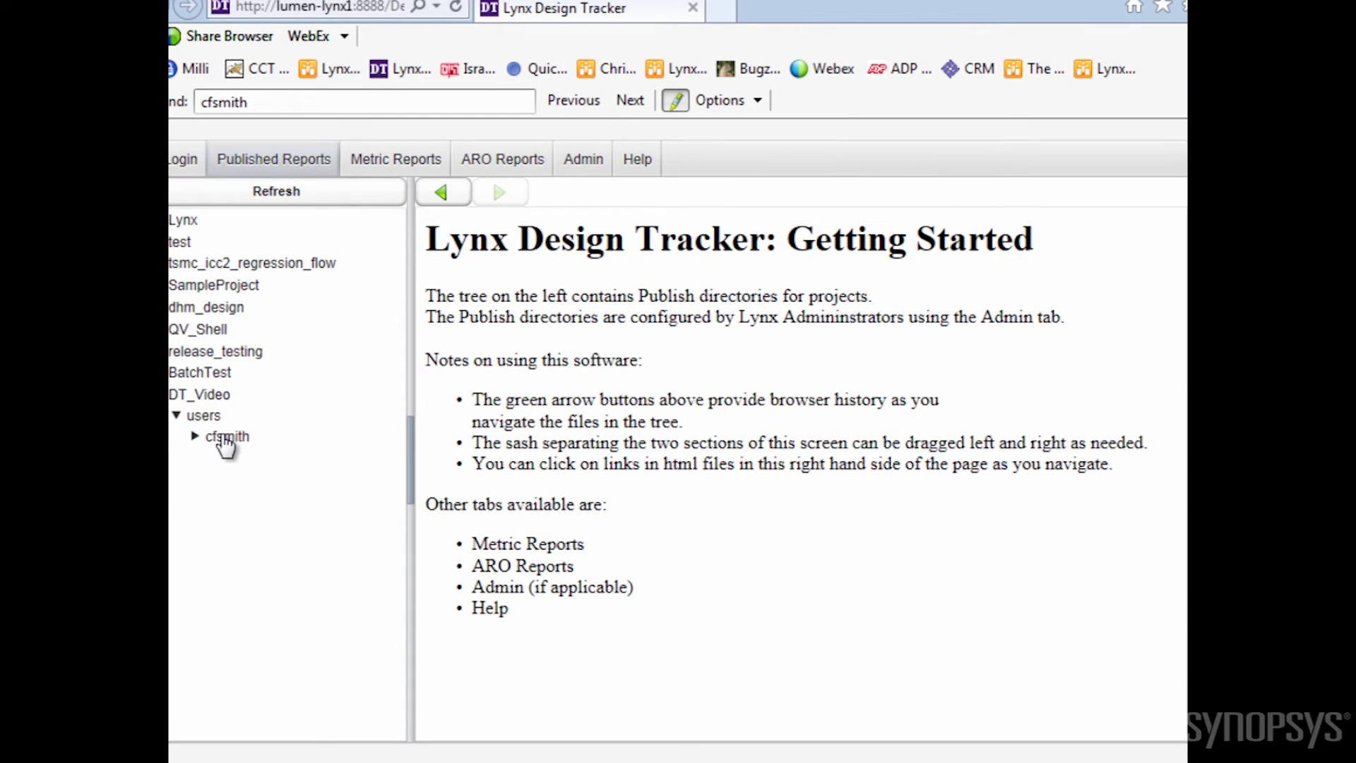
pyautogui.doubleClick(222, 438)
pyautogui.doubleClick(251, 461)
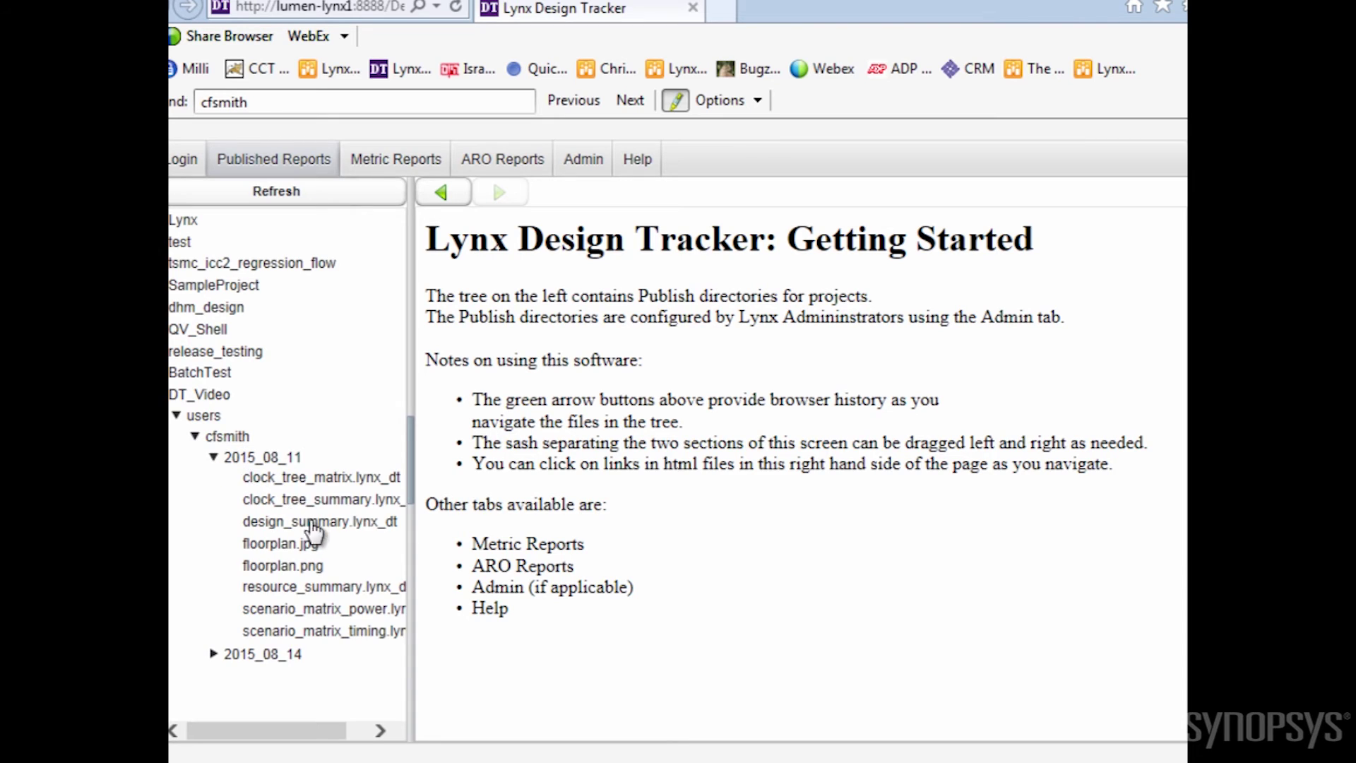
pyautogui.click(303, 546)
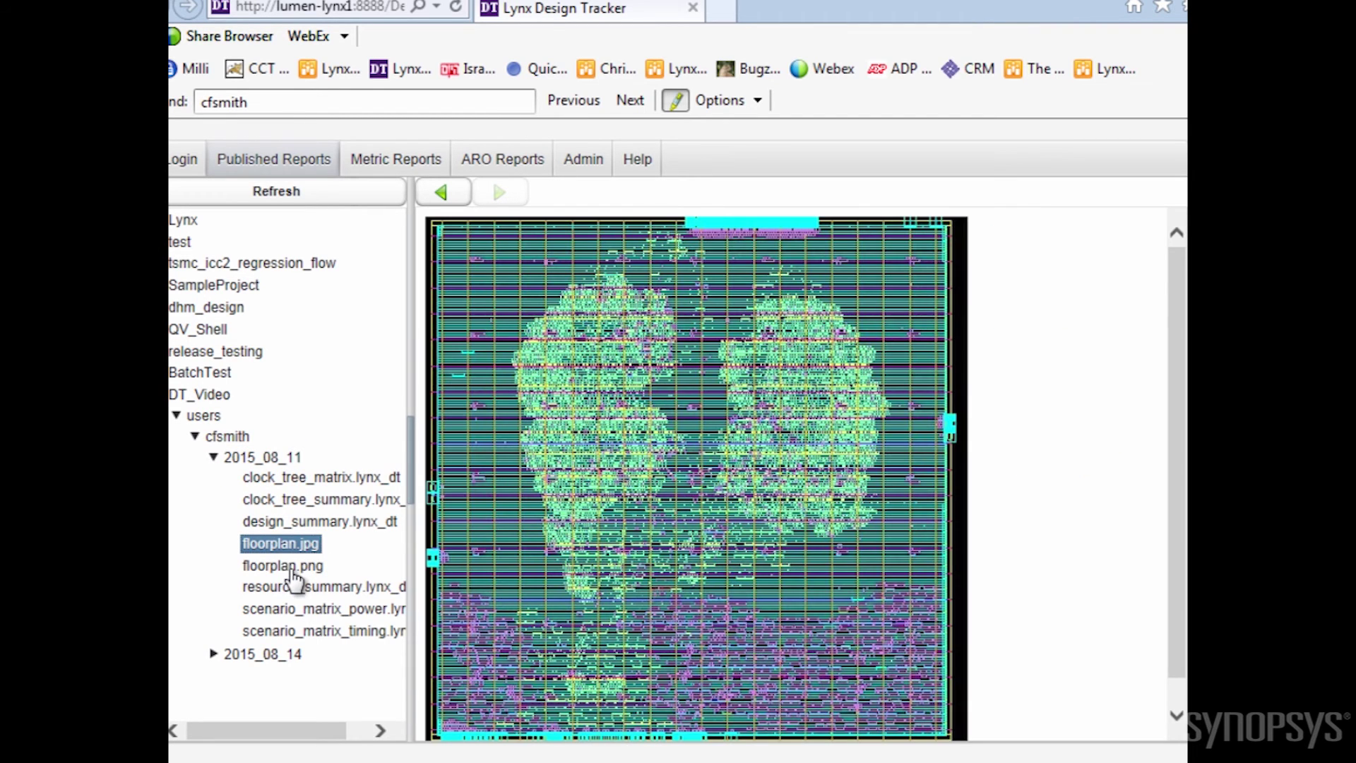
pyautogui.click(290, 568)
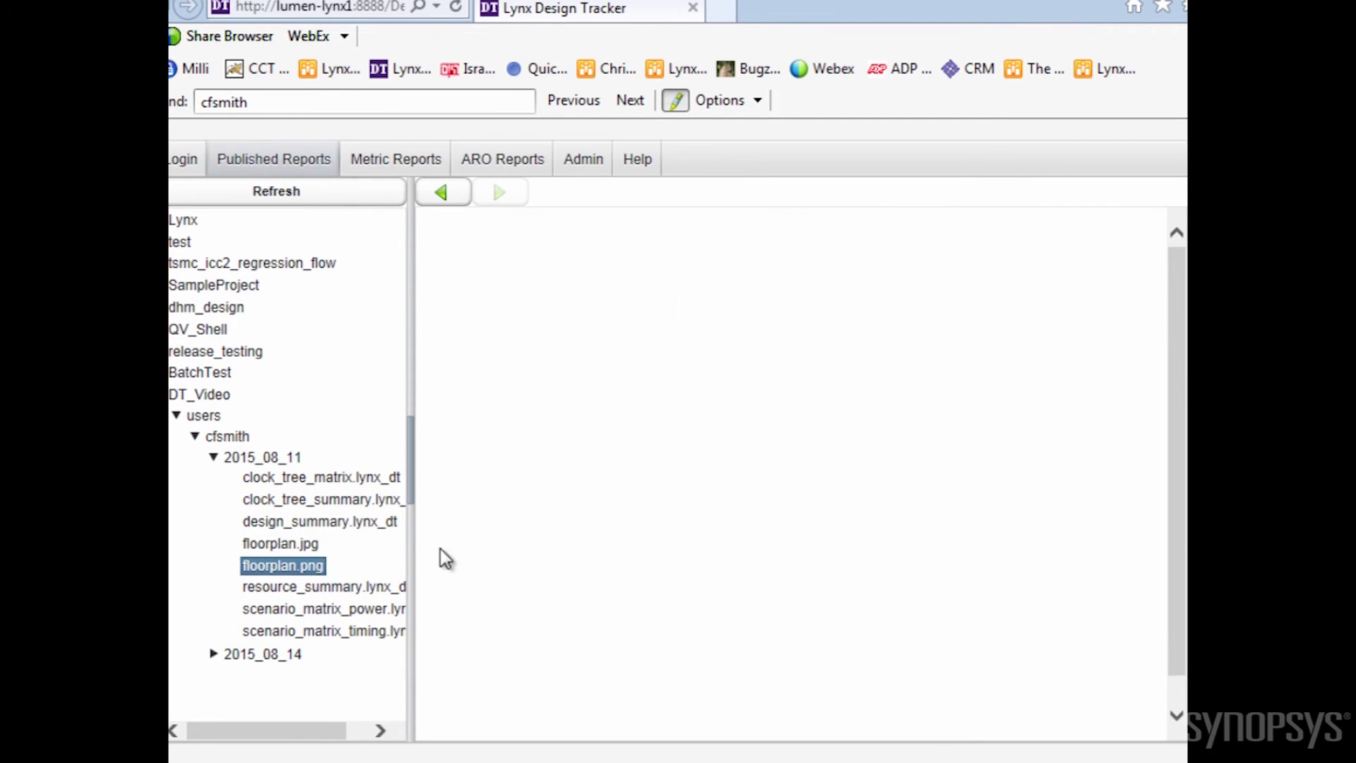